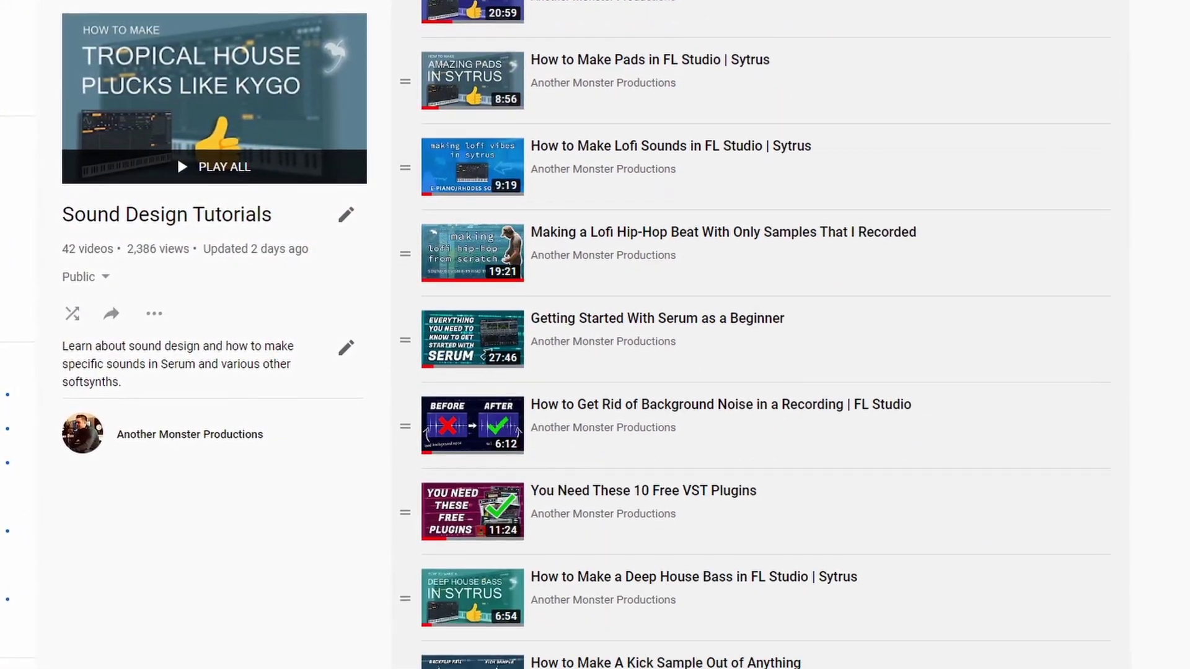
{"action": "scroll", "coordinate": [177, 155], "scroll_direction": "down", "scroll_amount": 8}
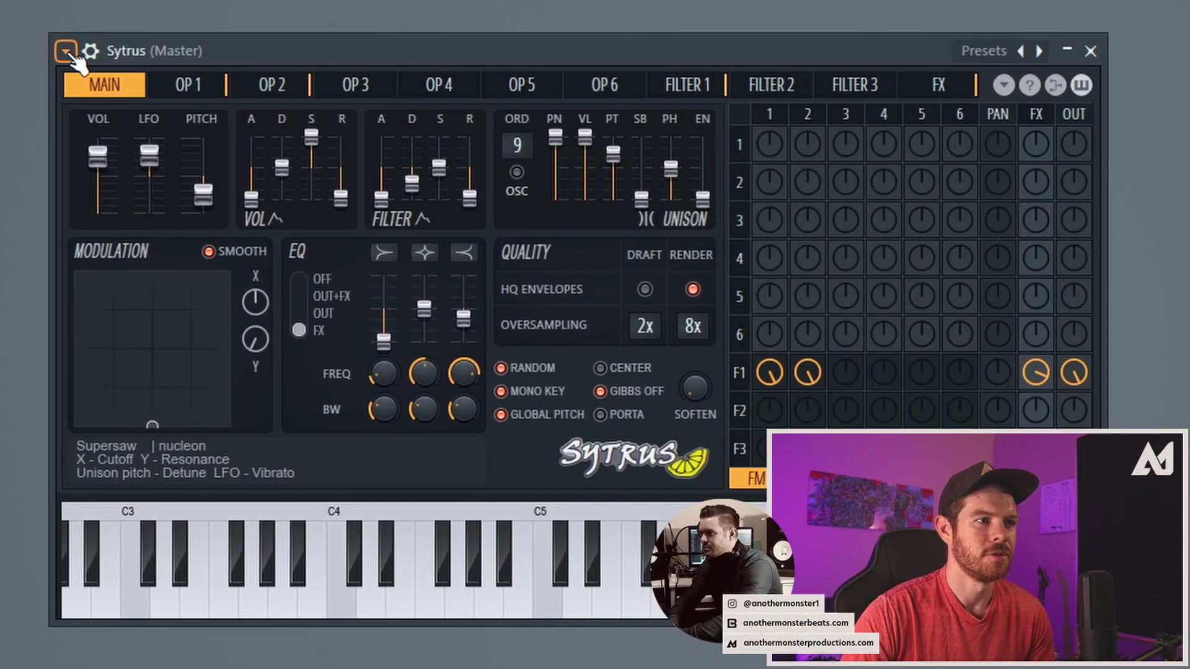
- Load the Default preset in Sytrus, lower the main pitch to its minimum, and play test notes
{"action": "left_click", "coordinate": [57, 123]}
{"action": "mouse_move", "coordinate": [93, 122]}
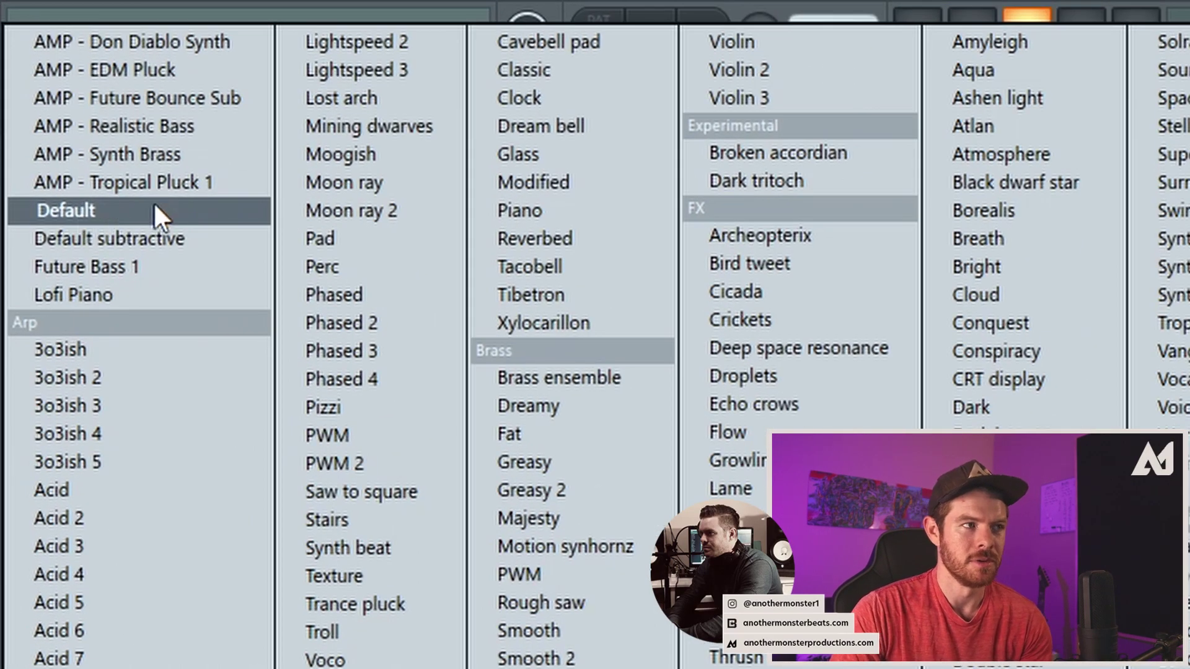
{"action": "left_click", "coordinate": [25, 78]}
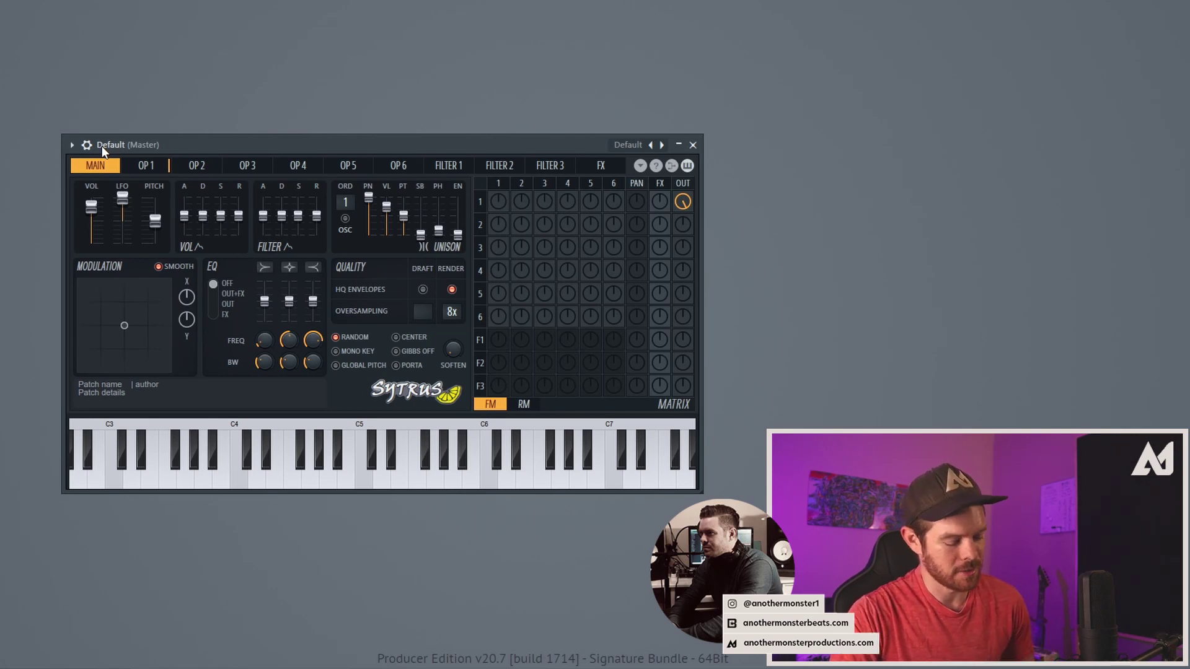
{"action": "key", "text": "z"}
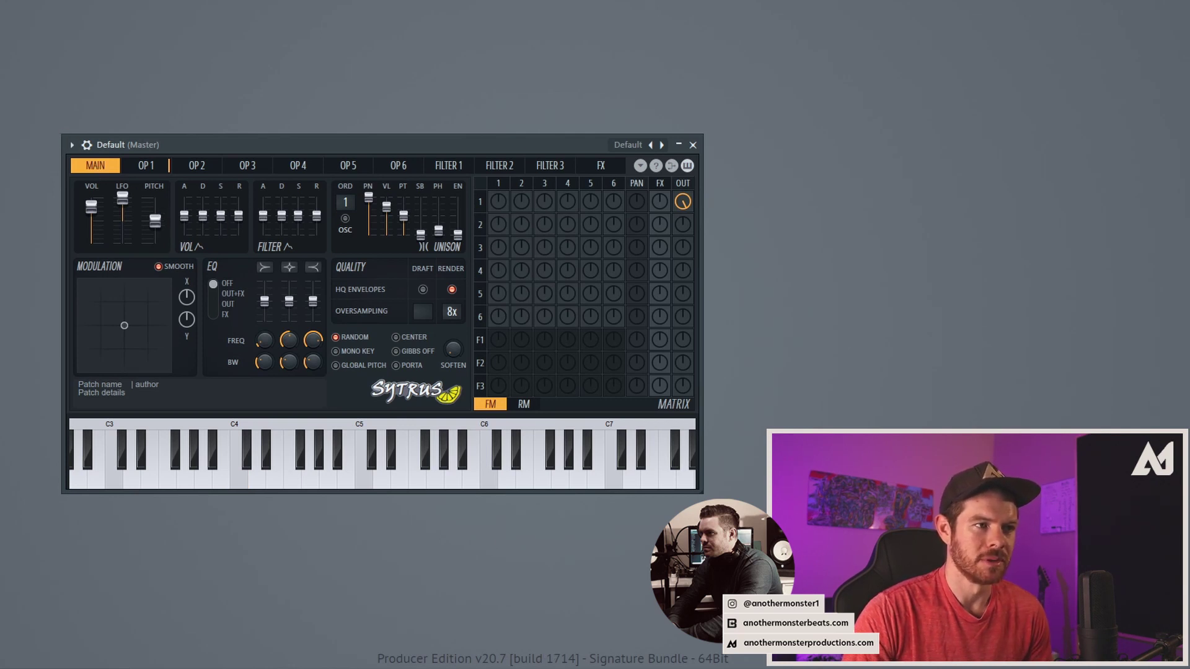
{"action": "left_click_drag", "start_coordinate": [154, 220], "coordinate": [154, 243]}
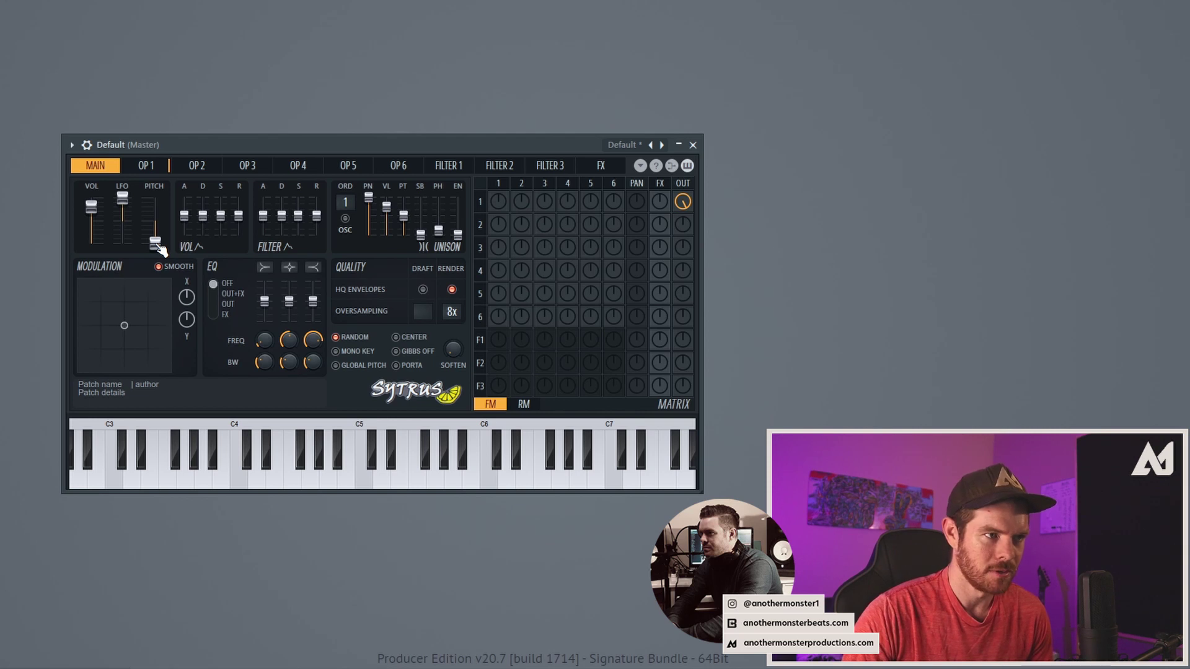
{"action": "key", "text": "z"}
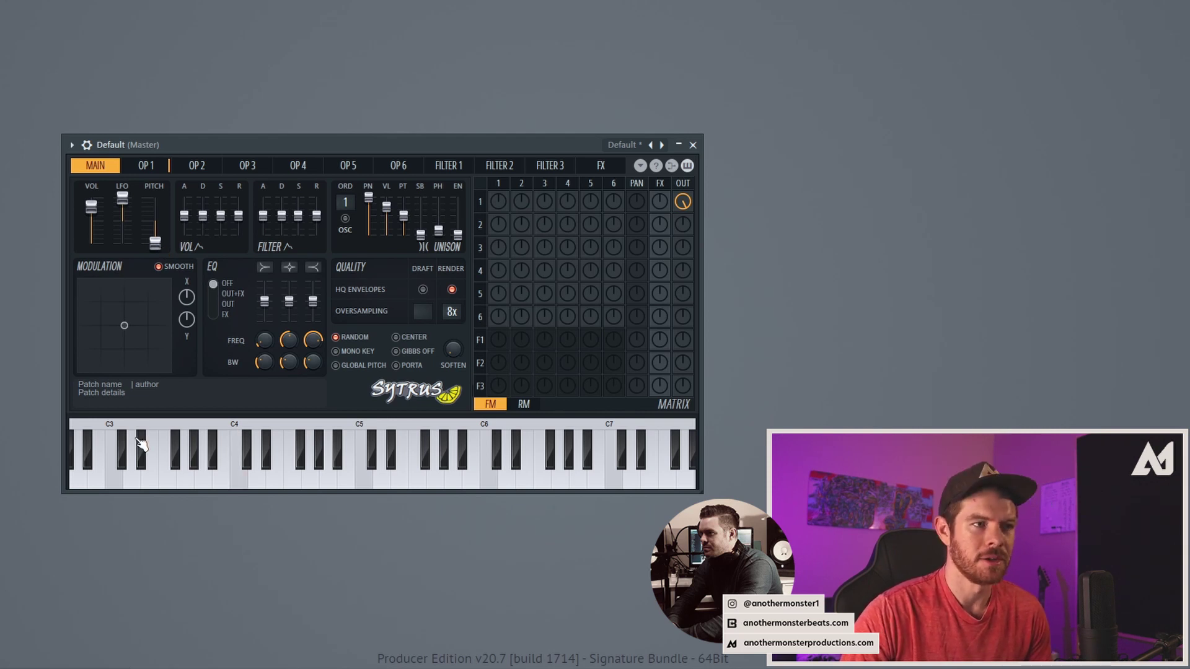
- For operator 1, raise the matrix send to FX and turn its modulation by operator 2 up to maximum
{"action": "left_click", "coordinate": [145, 166]}
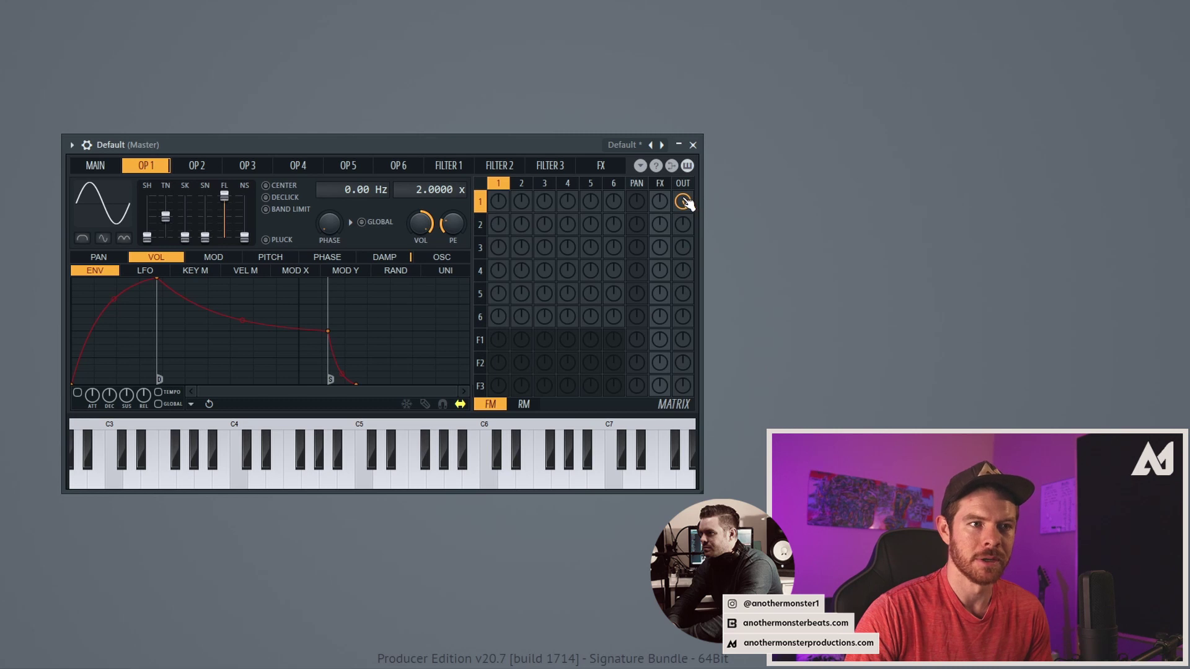
{"action": "left_click_drag", "start_coordinate": [661, 204], "coordinate": [662, 182]}
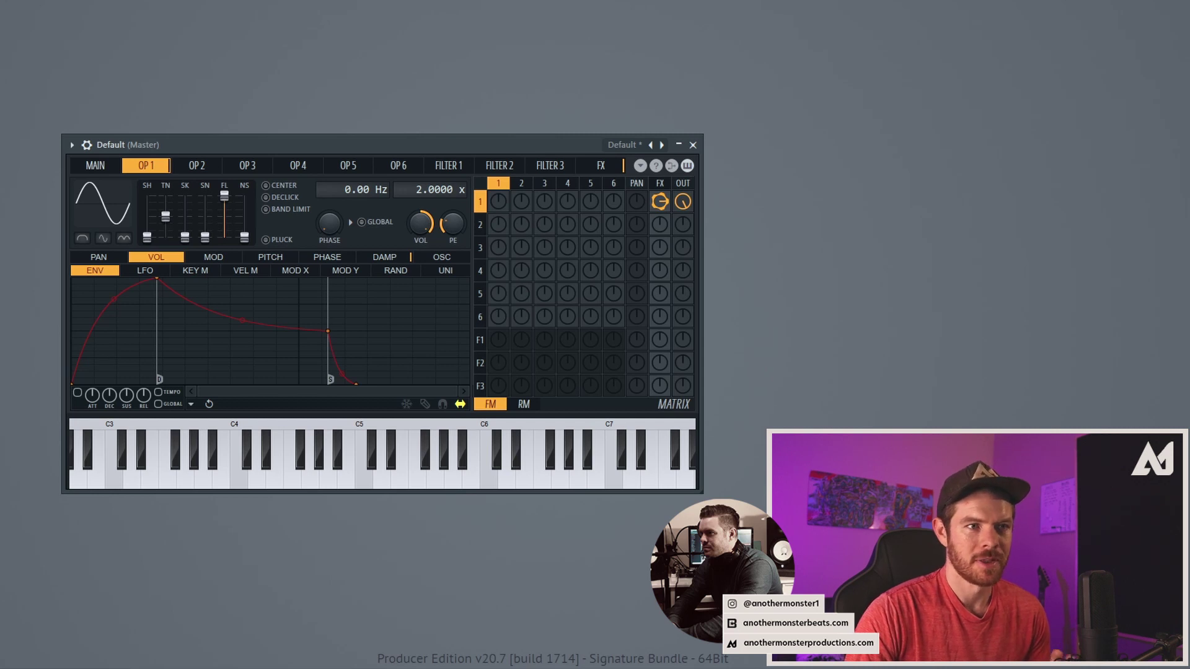
{"action": "left_click_drag", "start_coordinate": [661, 205], "coordinate": [664, 208]}
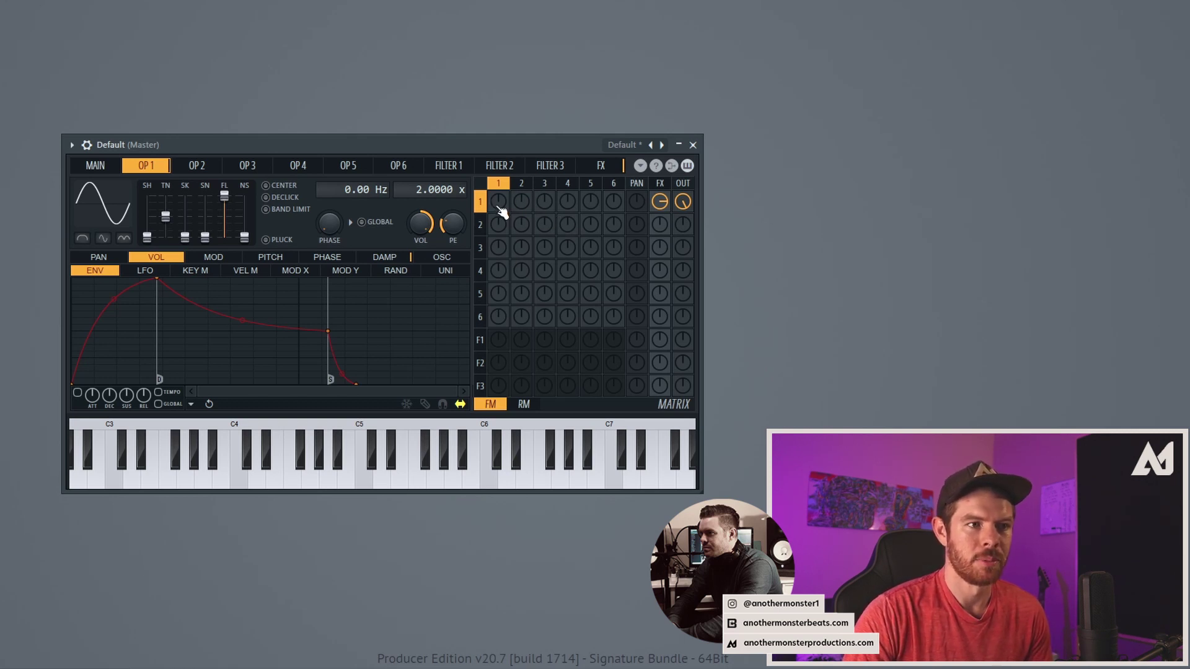
{"action": "left_click_drag", "start_coordinate": [525, 209], "coordinate": [526, 186]}
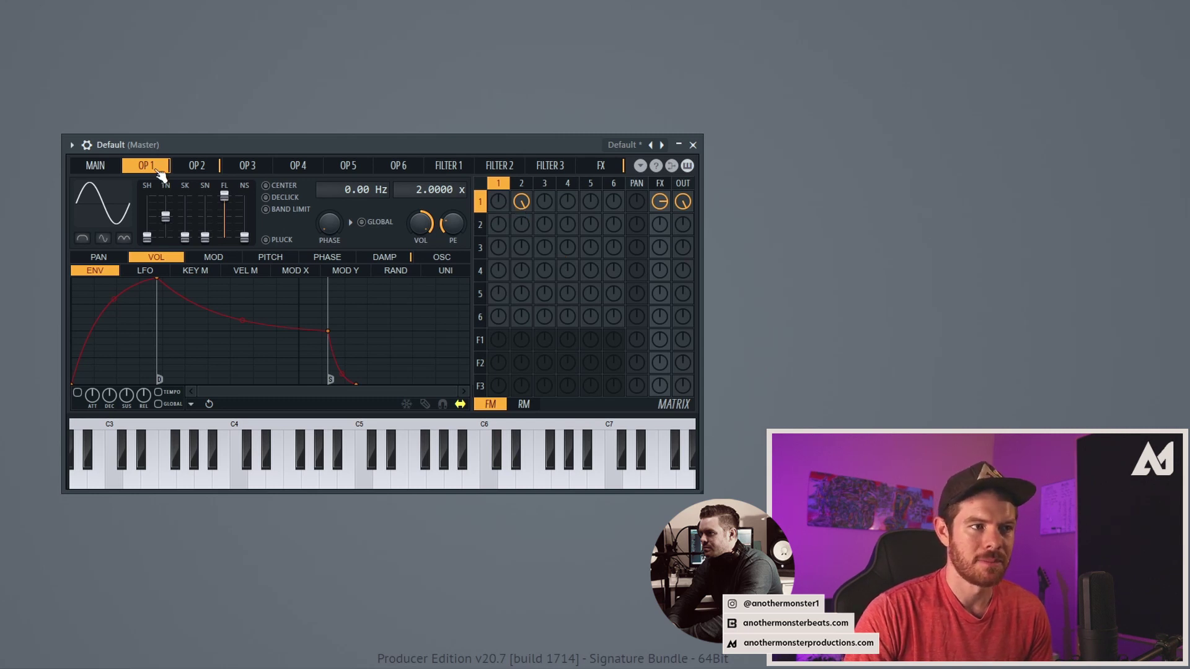
- Shape operator 1's MOD level for MOD X as a straight ramp rising from zero to full
{"action": "left_click", "coordinate": [213, 257]}
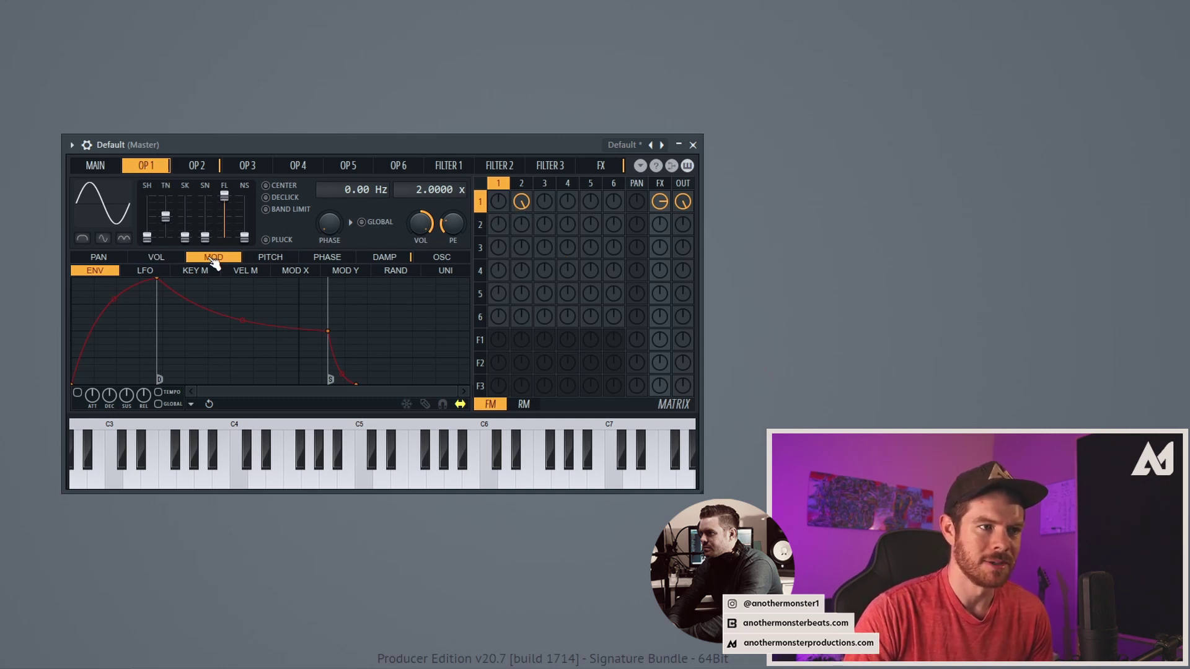
{"action": "left_click", "coordinate": [292, 272]}
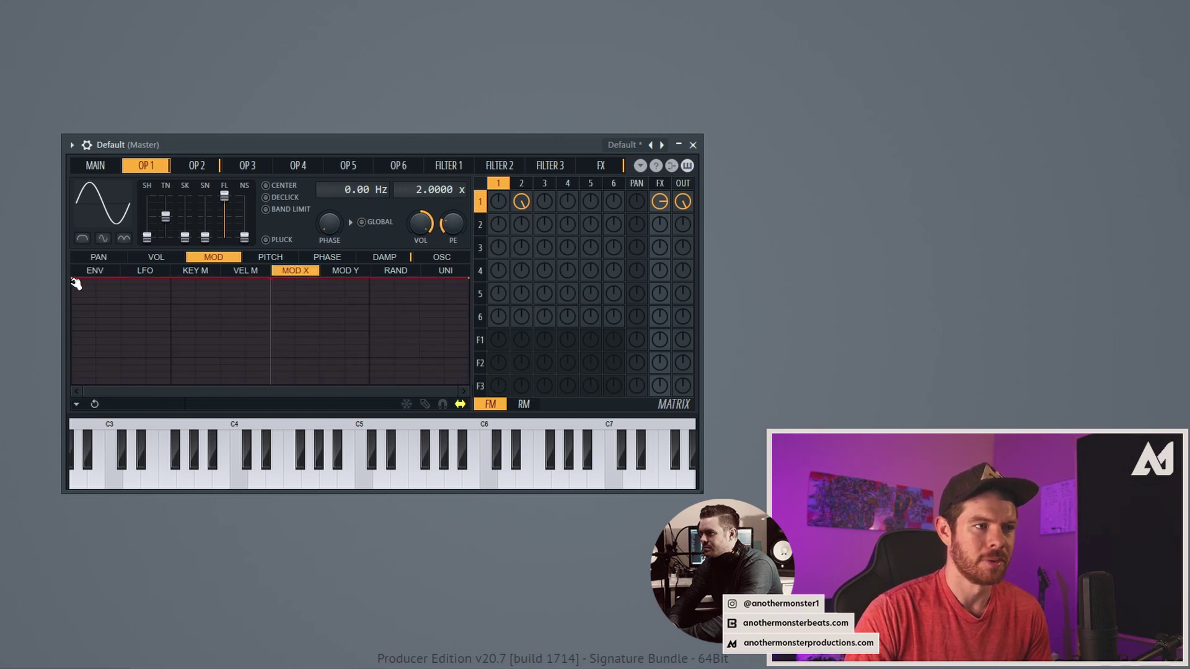
{"action": "left_click_drag", "start_coordinate": [76, 283], "coordinate": [48, 444]}
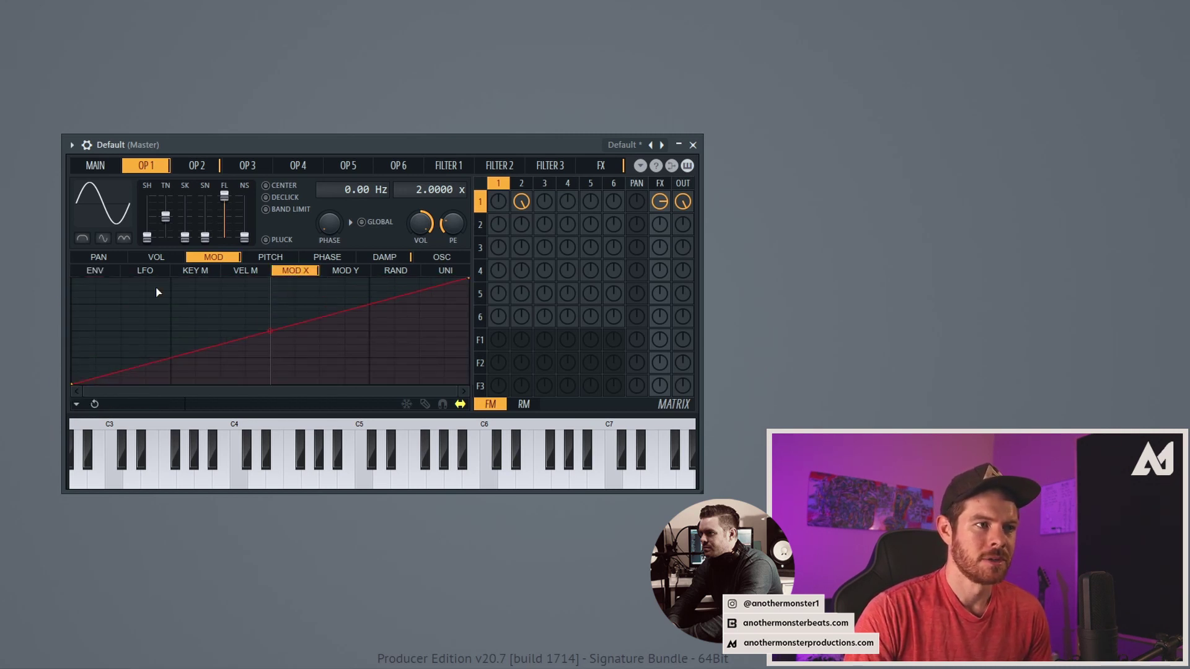
- Set the main Modulation X control to its minimum
{"action": "left_click", "coordinate": [95, 166]}
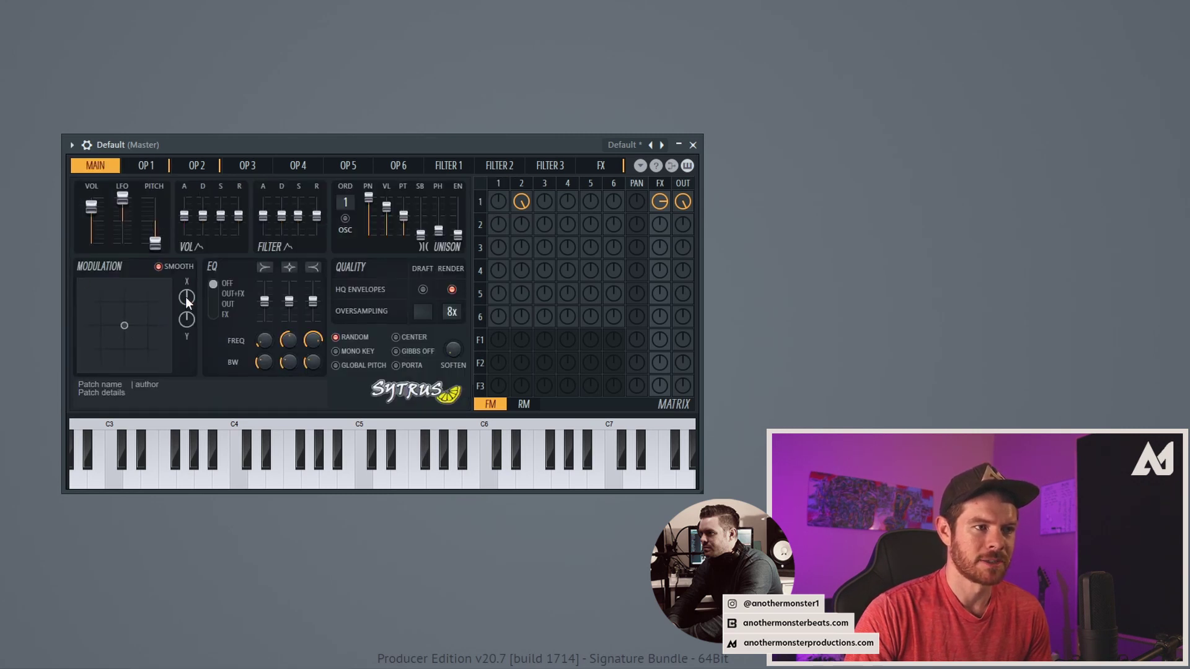
{"action": "left_click_drag", "start_coordinate": [132, 322], "coordinate": [82, 326]}
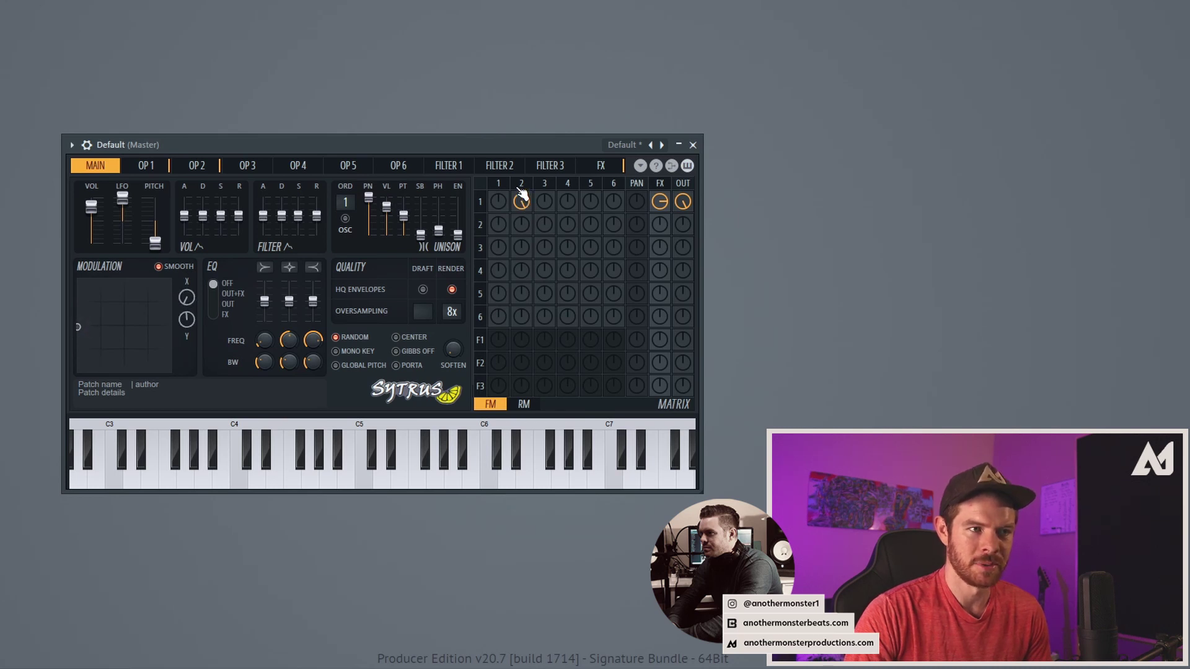
{"action": "mouse_move", "coordinate": [79, 324]}
{"action": "left_mouse_down"}
{"action": "mouse_move", "coordinate": [169, 322]}
{"action": "mouse_move", "coordinate": [80, 318]}
{"action": "mouse_move", "coordinate": [82, 328]}
{"action": "mouse_move", "coordinate": [164, 320]}
{"action": "mouse_move", "coordinate": [104, 339]}
{"action": "mouse_move", "coordinate": [77, 323]}
{"action": "left_mouse_up"}
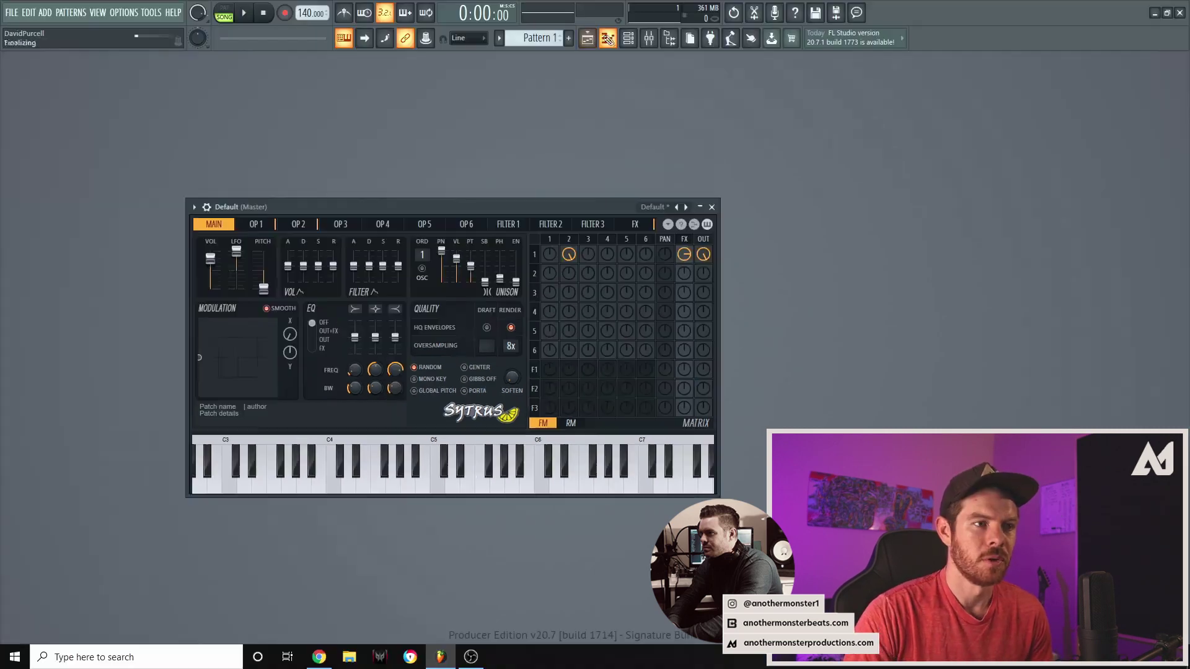
- Place an F3 note about one bar long at the start of Pattern 1 in the piano roll
{"action": "left_click", "coordinate": [608, 38]}
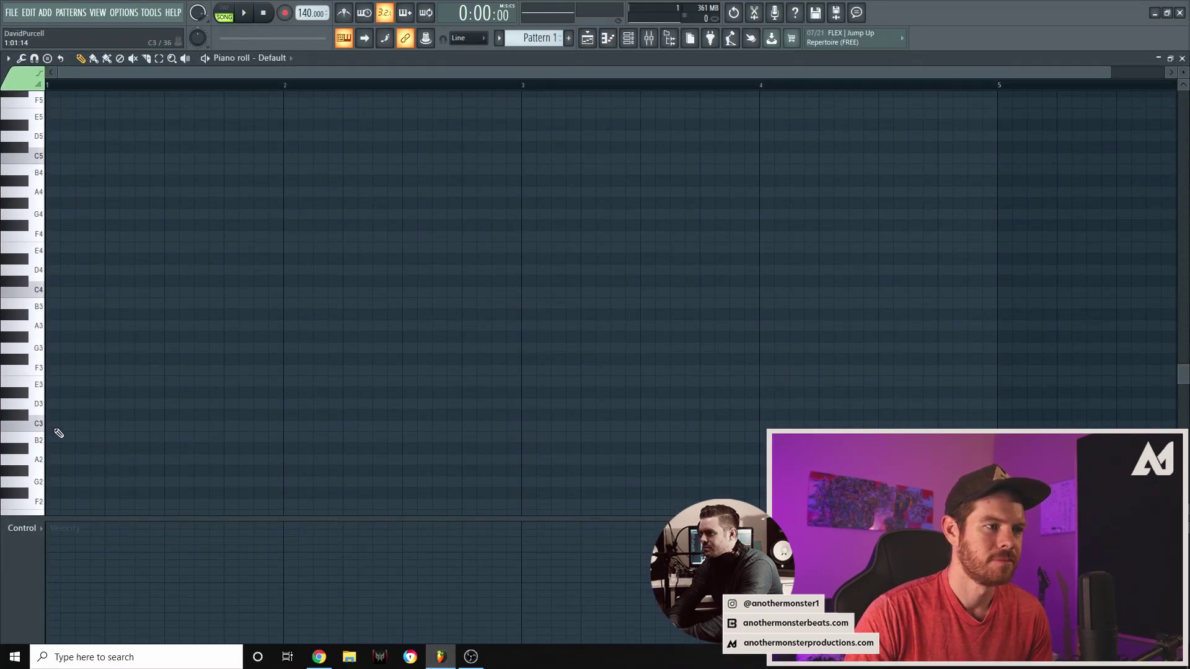
{"action": "left_click", "coordinate": [59, 433]}
{"action": "right_click", "coordinate": [85, 426]}
{"action": "left_click", "coordinate": [59, 375]}
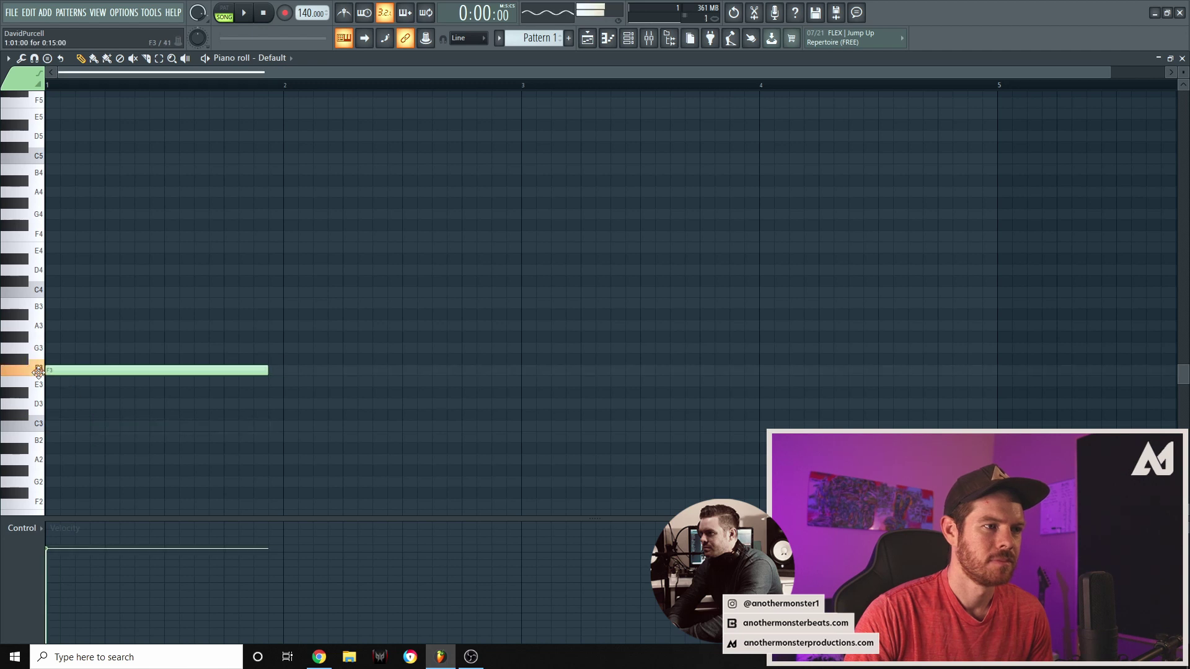
- Place two consecutive Pattern 1 clips on the Bass track and select bars 1 and 2 in the playlist
{"action": "key", "text": "F5"}
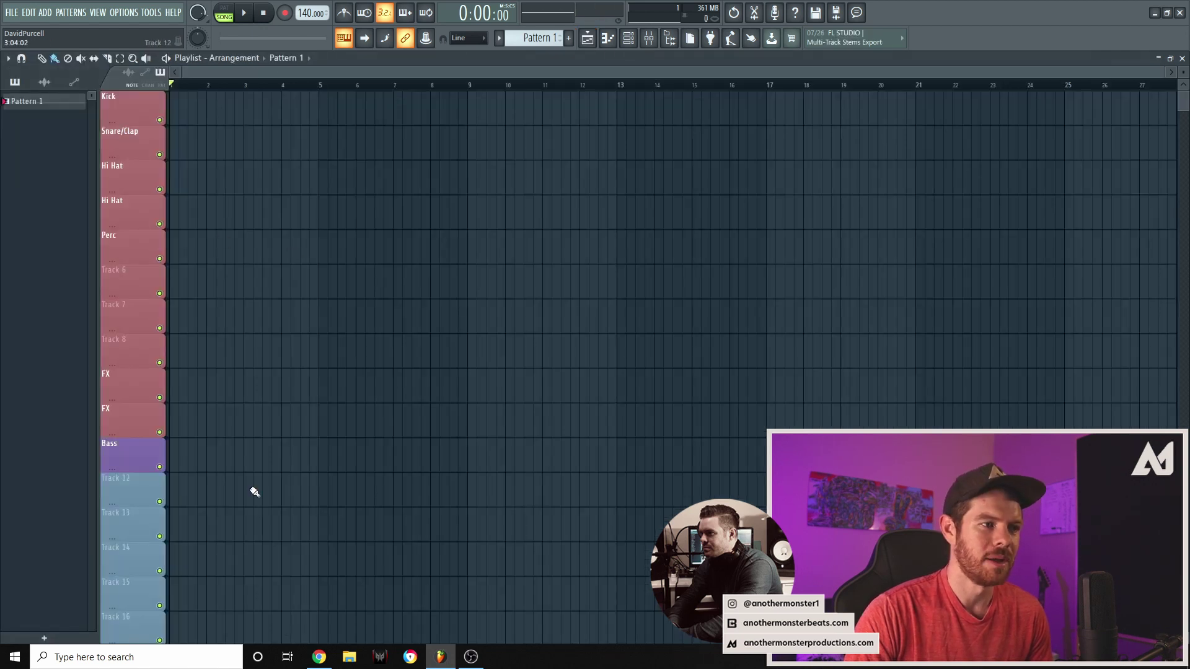
{"action": "left_click", "coordinate": [178, 452]}
{"action": "left_click", "coordinate": [228, 452]}
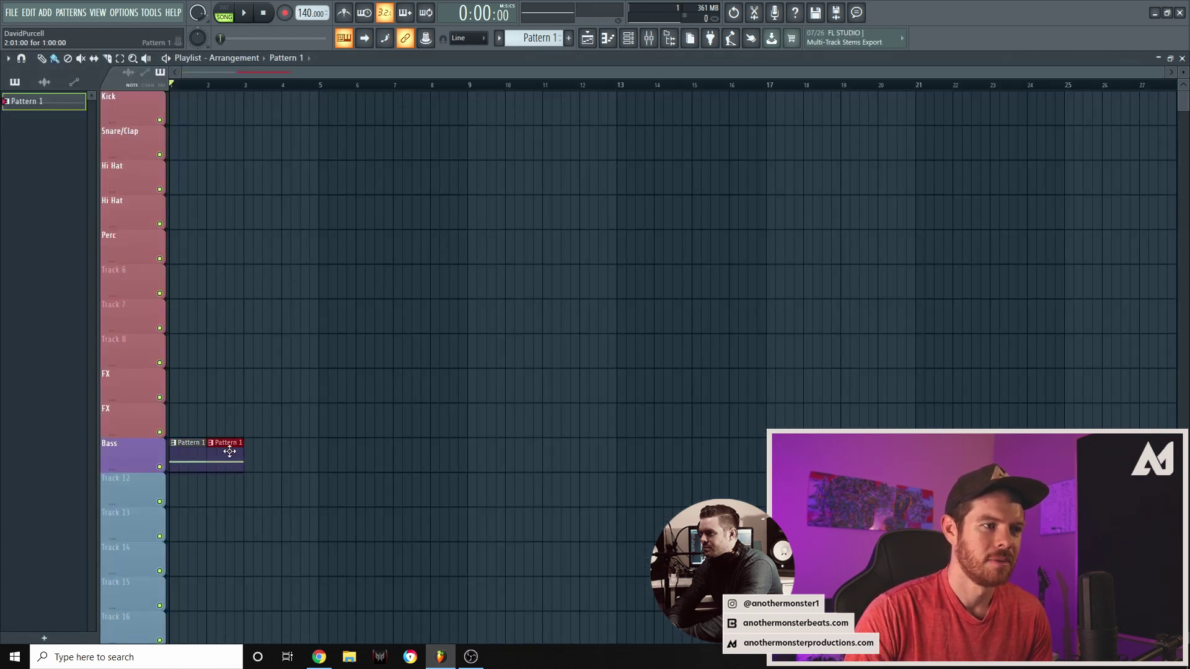
{"action": "left_click_drag", "start_coordinate": [246, 85], "coordinate": [171, 85]}
- Create an automation clip for the Modulation X control of the Default Sytrus channel
{"action": "left_click", "coordinate": [628, 38]}
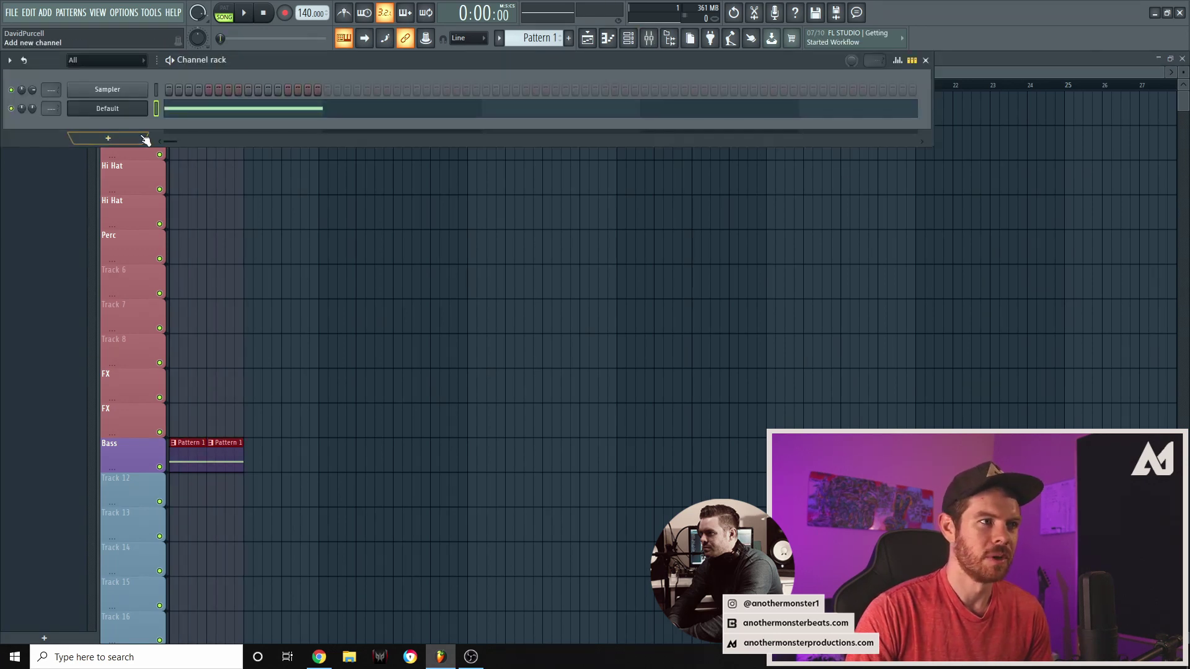
{"action": "left_click", "coordinate": [107, 106]}
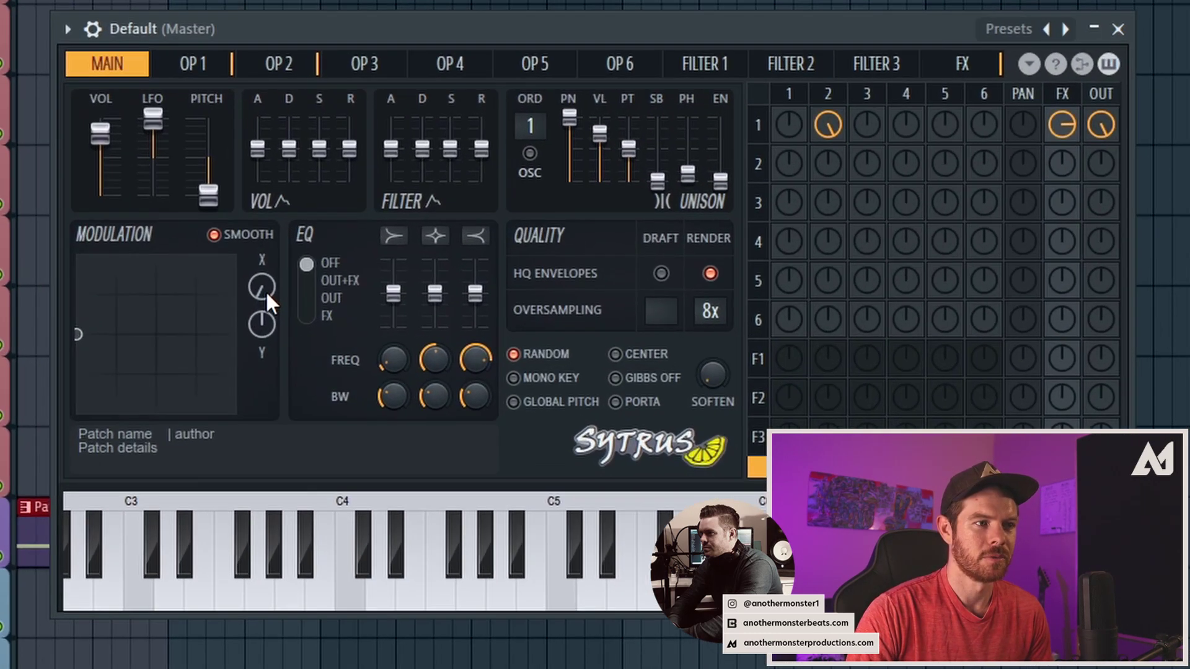
{"action": "right_click", "coordinate": [320, 317]}
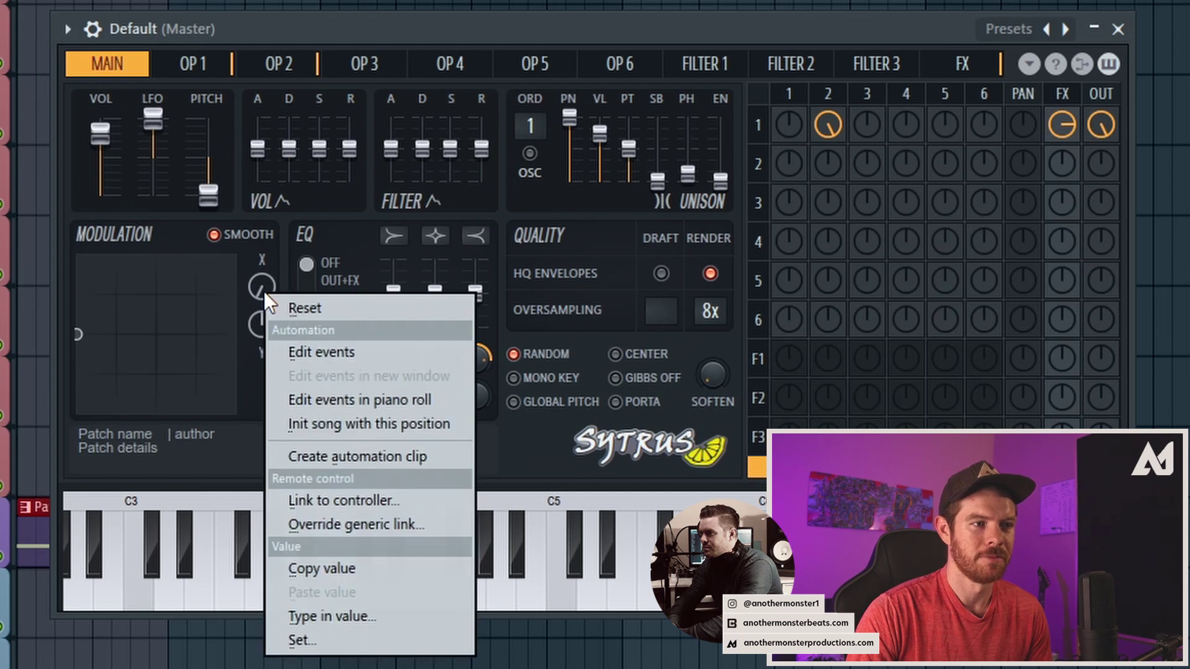
{"action": "left_click", "coordinate": [349, 409]}
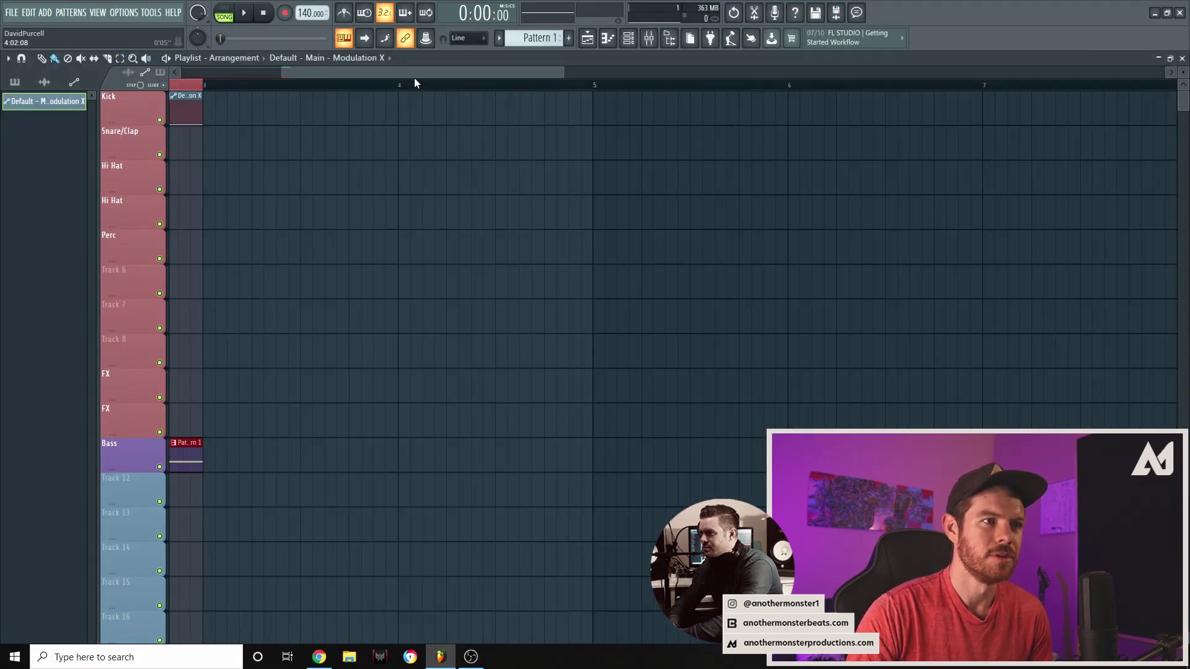
- Add a point at full level on beat 2 of bar 1 in the Modulation X automation clip and audition it
{"action": "left_click_drag", "start_coordinate": [374, 72], "coordinate": [193, 69]}
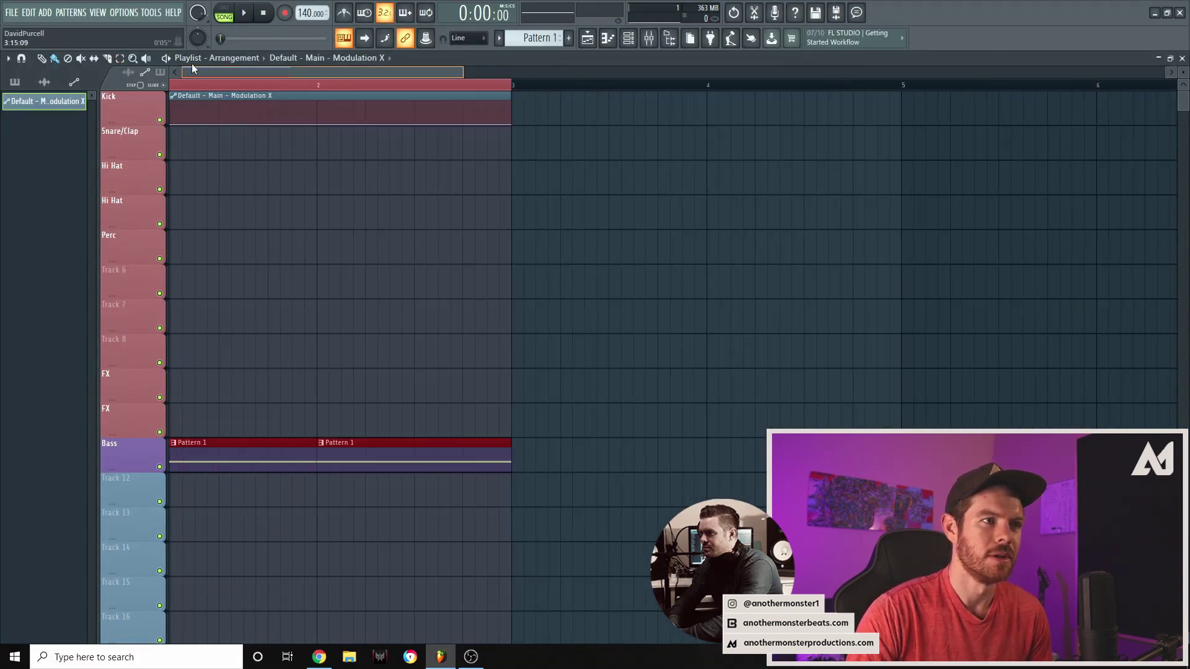
{"action": "scroll", "coordinate": [273, 202], "scroll_direction": "up", "scroll_amount": 3, "text": "ctrl"}
{"action": "left_click_drag", "start_coordinate": [273, 72], "coordinate": [252, 73]}
{"action": "right_click", "coordinate": [250, 116]}
{"action": "left_click_drag", "start_coordinate": [251, 116], "coordinate": [245, 85]}
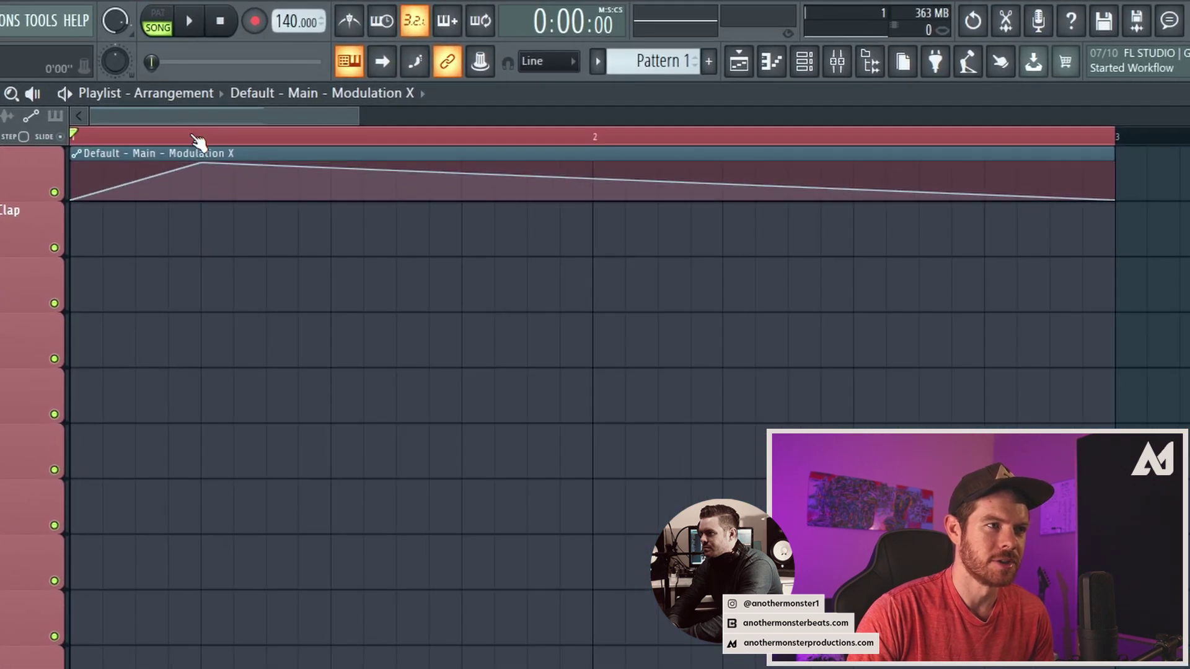
{"action": "key", "text": "space"}
- Add a zero-level automation point on beat 3 of bar 1 and play back the result
{"action": "key", "text": "space"}
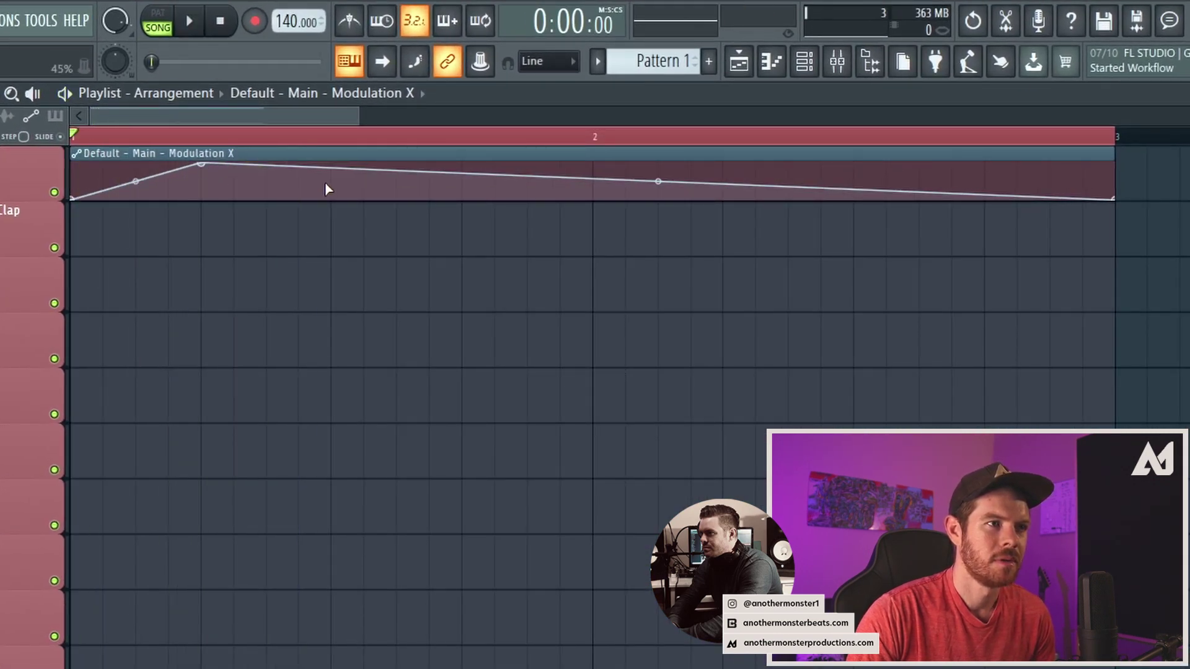
{"action": "left_click", "coordinate": [333, 198]}
{"action": "key", "text": "space"}
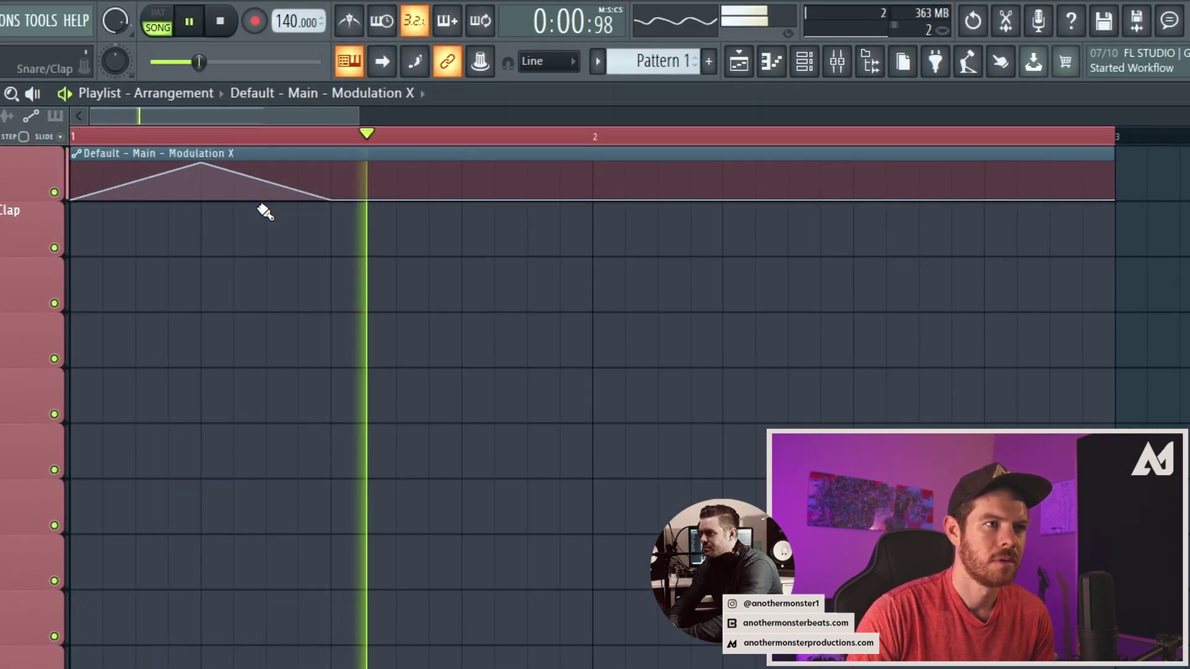
- Move the zero-level point to shortly after beat 2, bend the rise upward and the fall downward, and audition the curve
{"action": "key", "text": "space"}
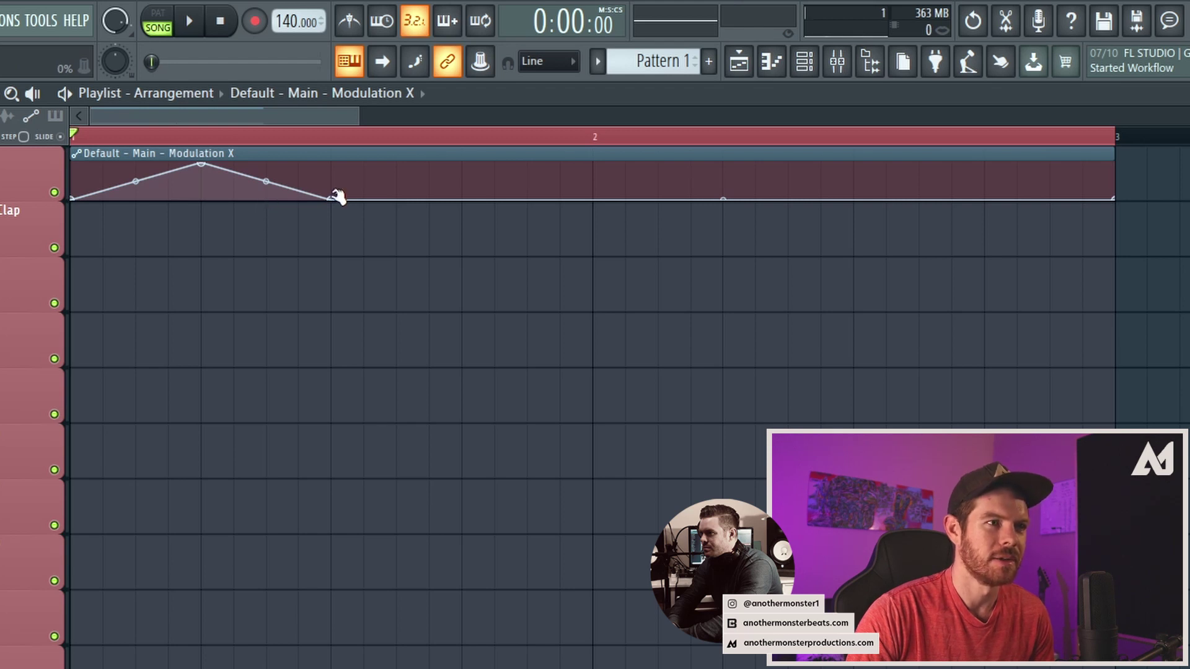
{"action": "left_click_drag", "start_coordinate": [338, 196], "coordinate": [237, 236]}
{"action": "left_click_drag", "start_coordinate": [136, 181], "coordinate": [136, 166]}
{"action": "key", "text": "space"}
{"action": "key", "text": "space"}
{"action": "left_click_drag", "start_coordinate": [215, 181], "coordinate": [216, 192]}
- Add a second curved automation swell rising from beat 3 to a peak on beat 4 of bar 1 and play it
{"action": "key", "text": "space"}
{"action": "key", "text": "space"}
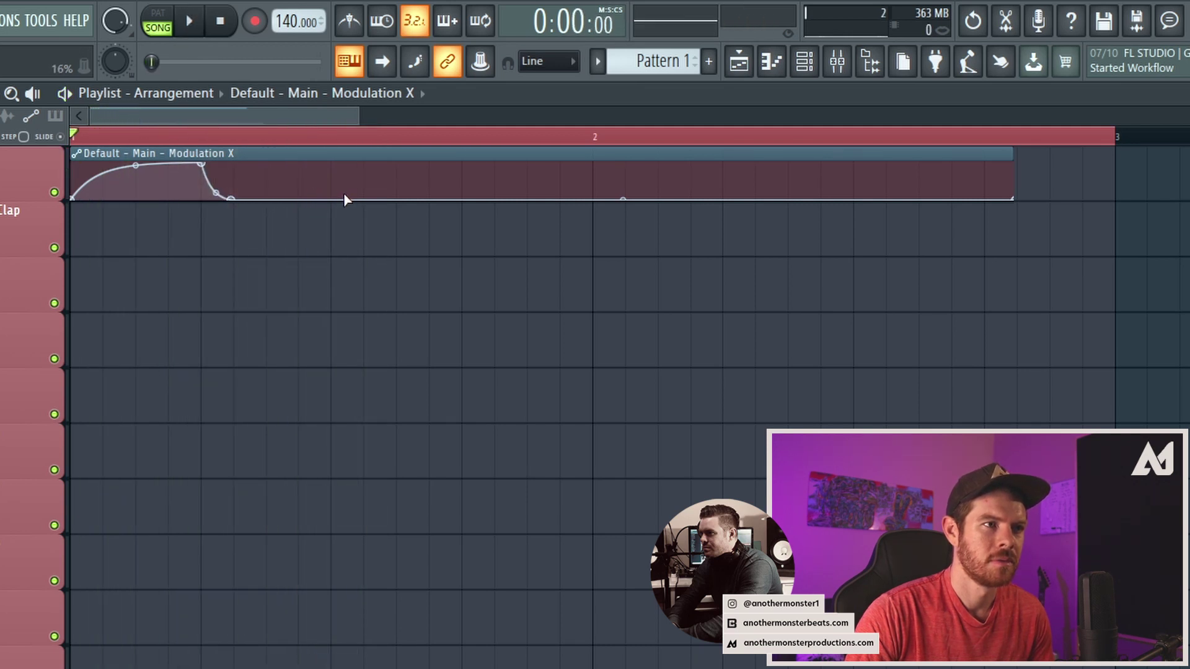
{"action": "key", "text": "space"}
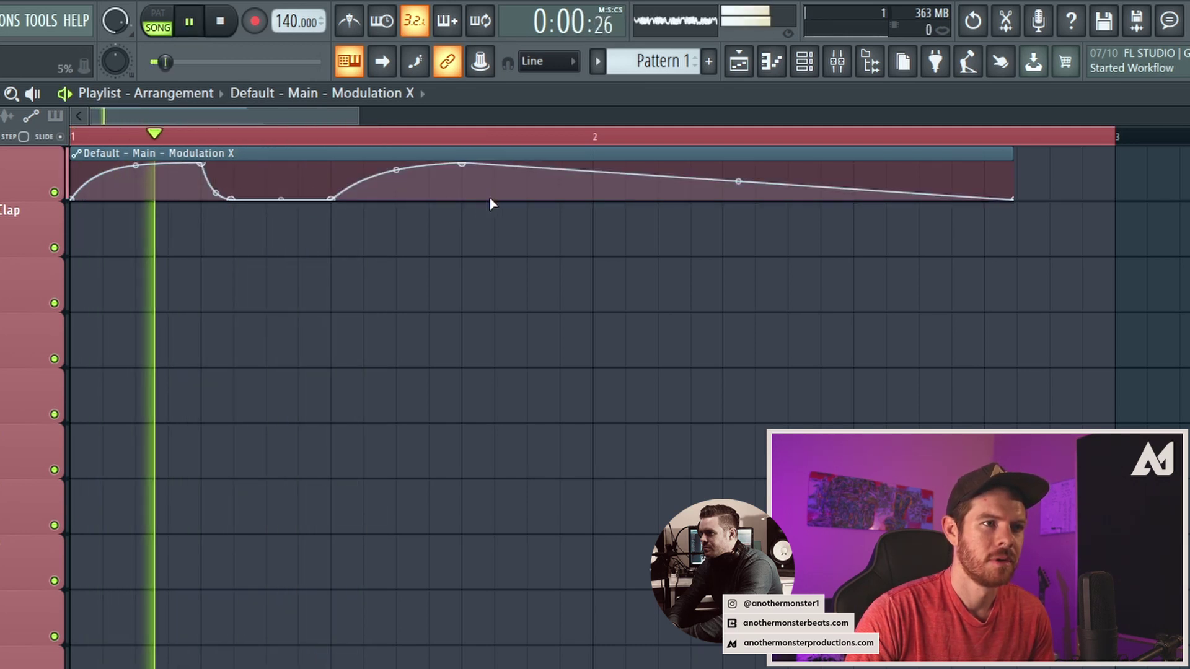
{"action": "right_click", "coordinate": [494, 199]}
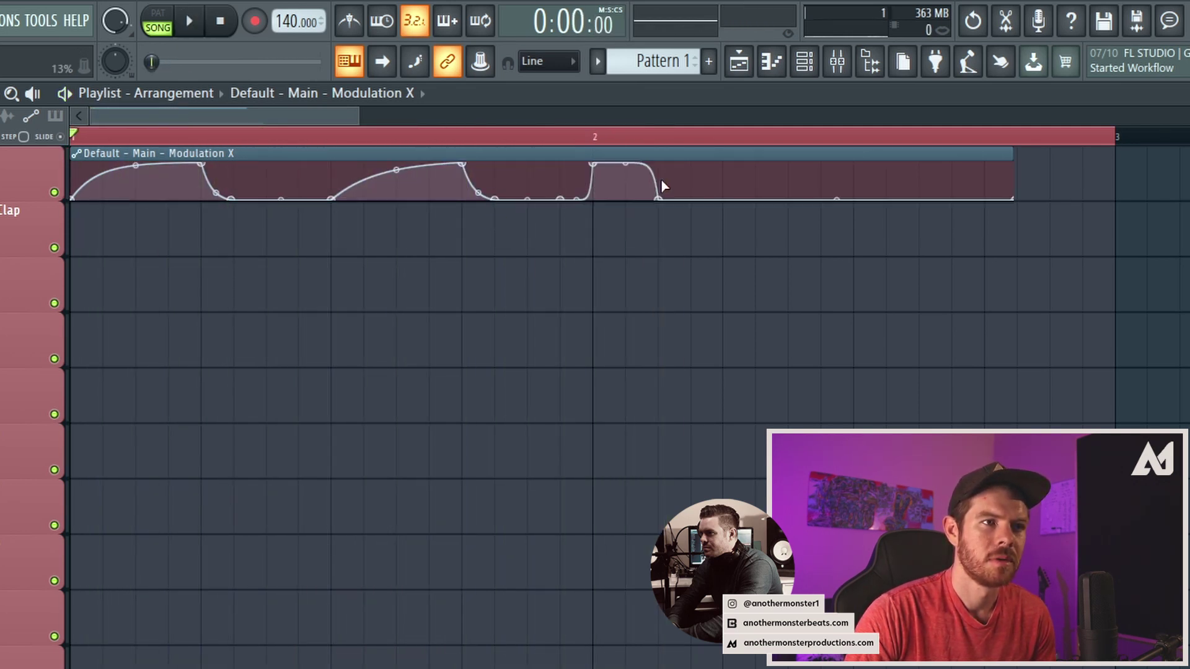
- Shape a series of curved automation pulses of varying length across bar 2, extend the clip to the bar's end, and audition it
{"action": "key", "text": "space"}
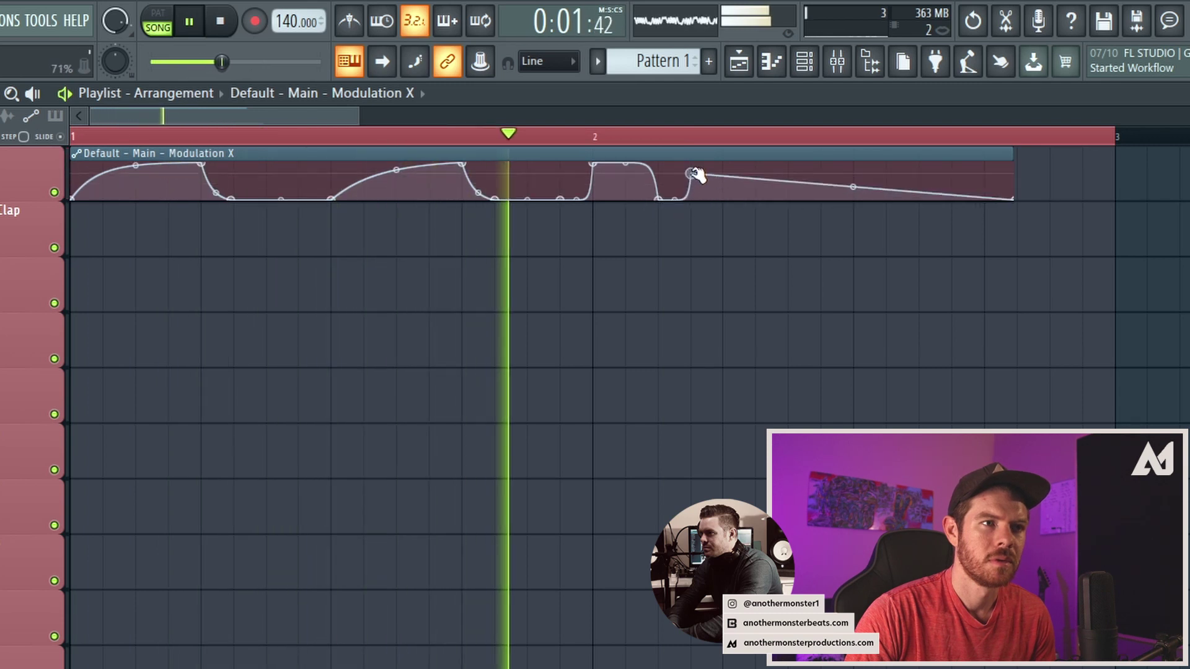
{"action": "left_click_drag", "start_coordinate": [693, 176], "coordinate": [733, 205]}
{"action": "key", "text": "space"}
{"action": "key", "text": "space"}
{"action": "right_click", "coordinate": [730, 188]}
{"action": "key", "text": "space"}
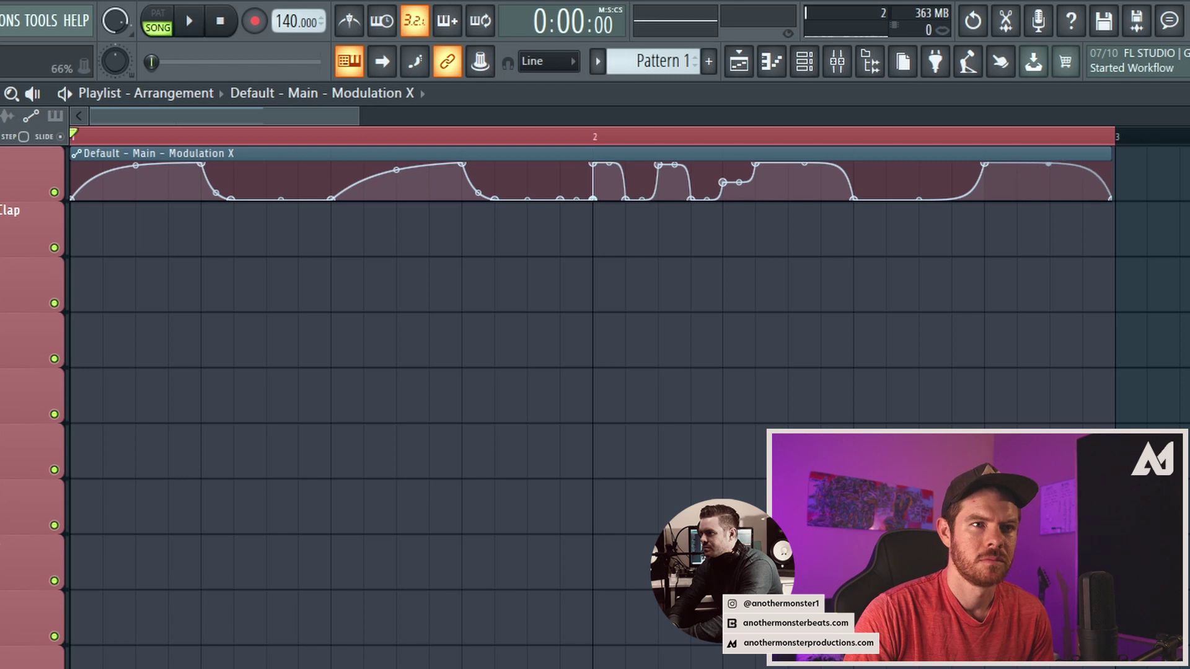
{"action": "key", "text": "space"}
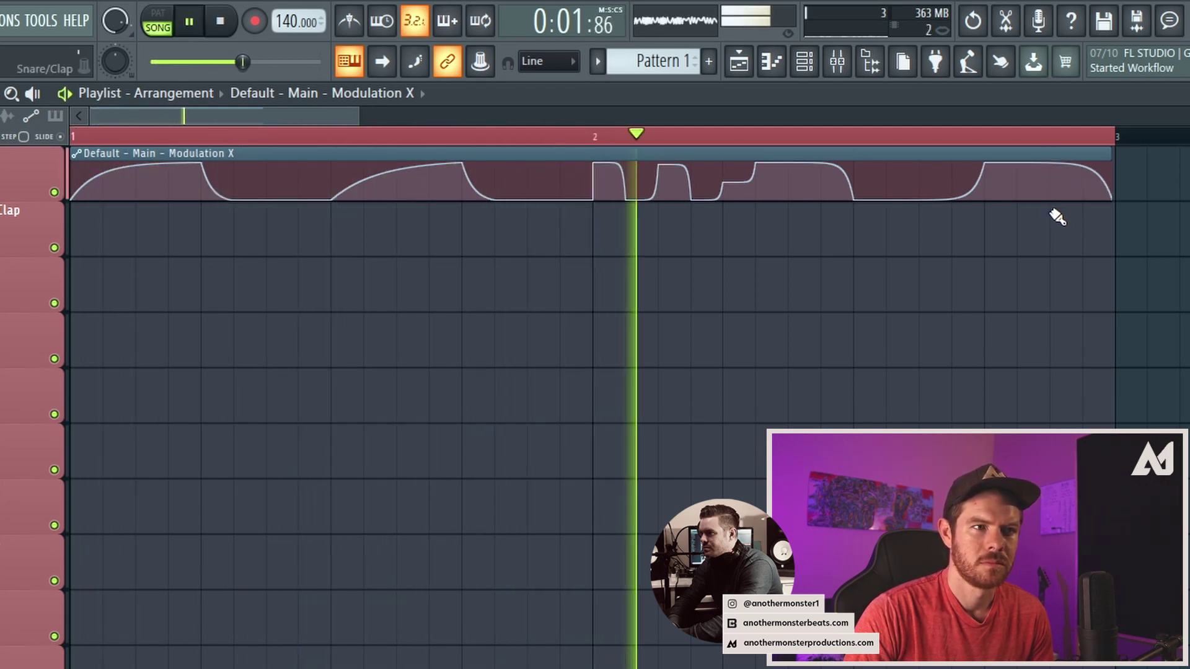
{"action": "key", "text": "space"}
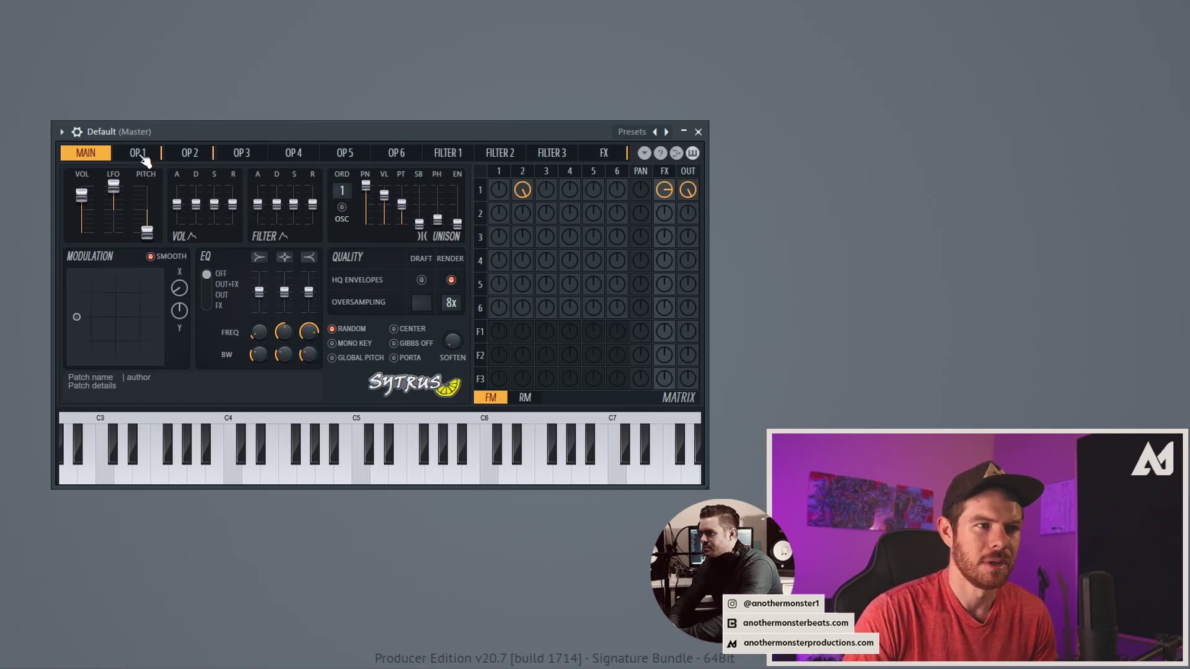
- Change operator 2's waveform to a triangle, auditioning a more sawtooth-like shape for comparison
{"action": "left_click", "coordinate": [192, 153]}
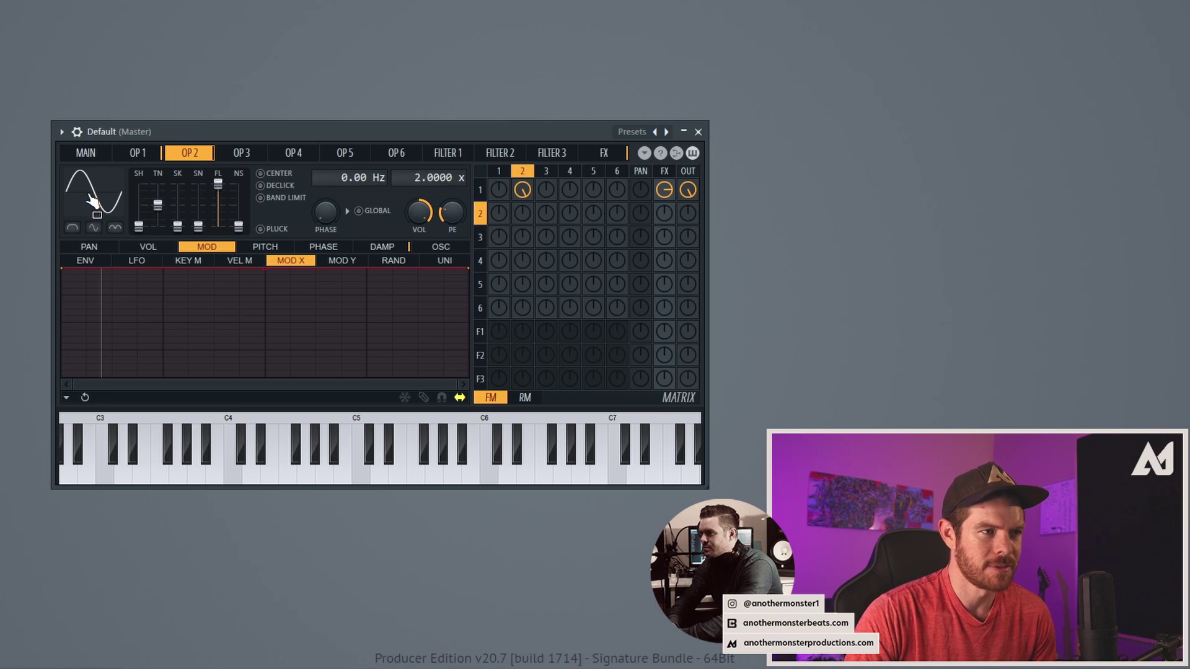
{"action": "left_click_drag", "start_coordinate": [96, 206], "coordinate": [97, 198]}
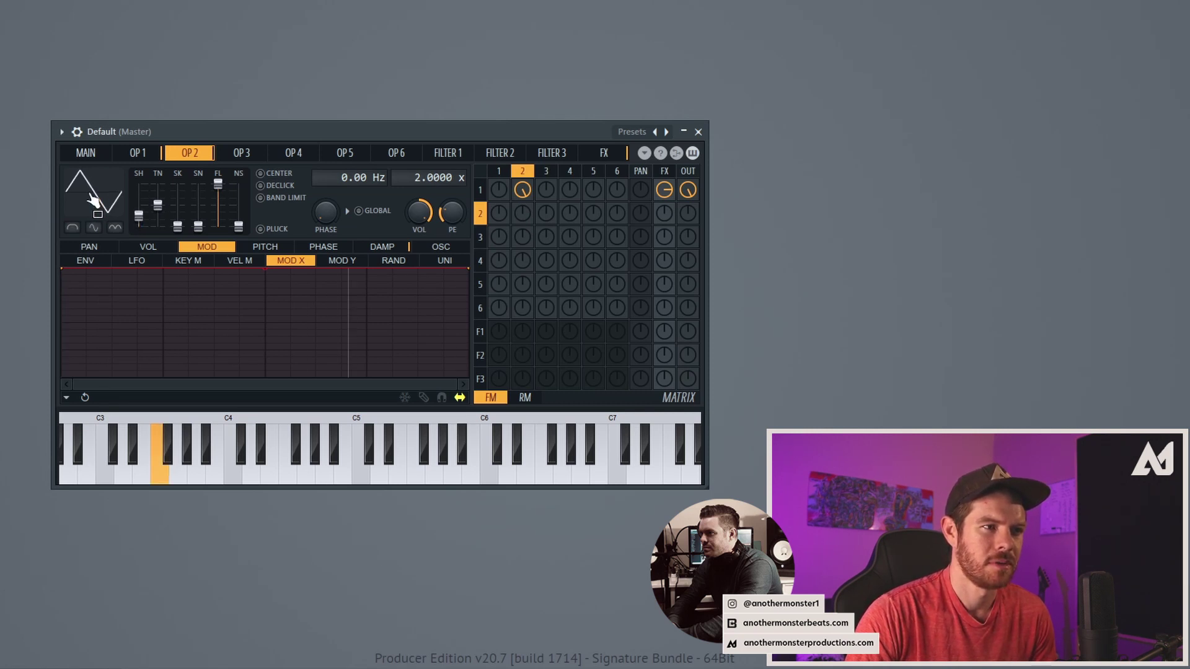
{"action": "left_click_drag", "start_coordinate": [97, 207], "coordinate": [96, 215]}
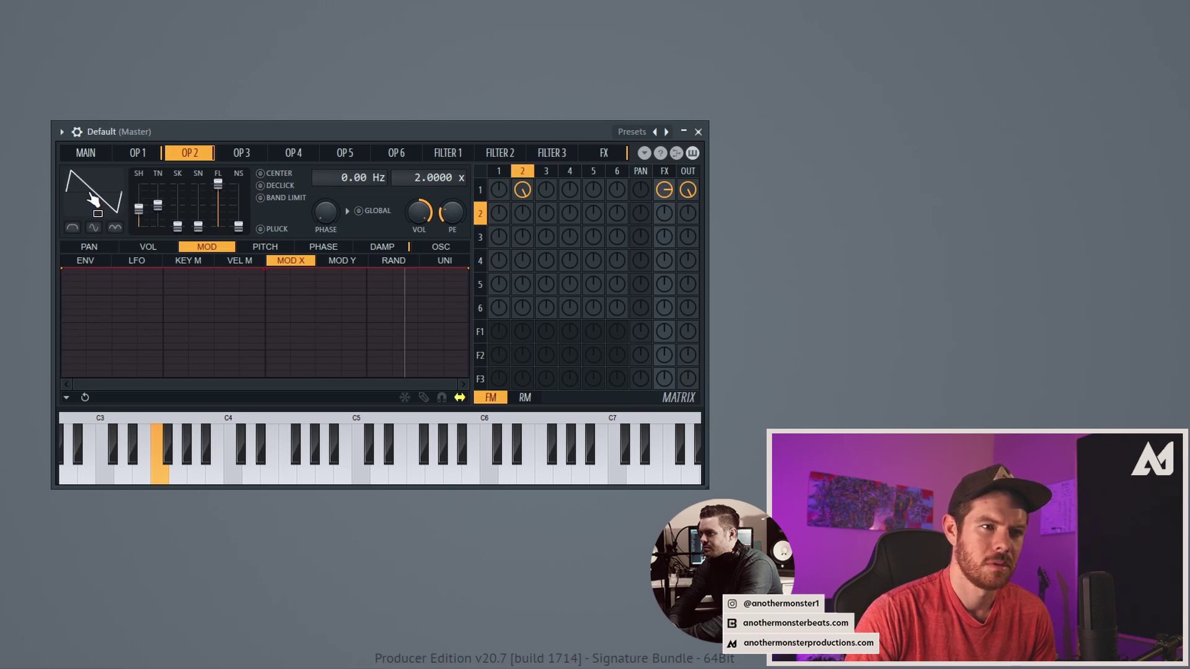
{"action": "left_click_drag", "start_coordinate": [97, 207], "coordinate": [138, 216]}
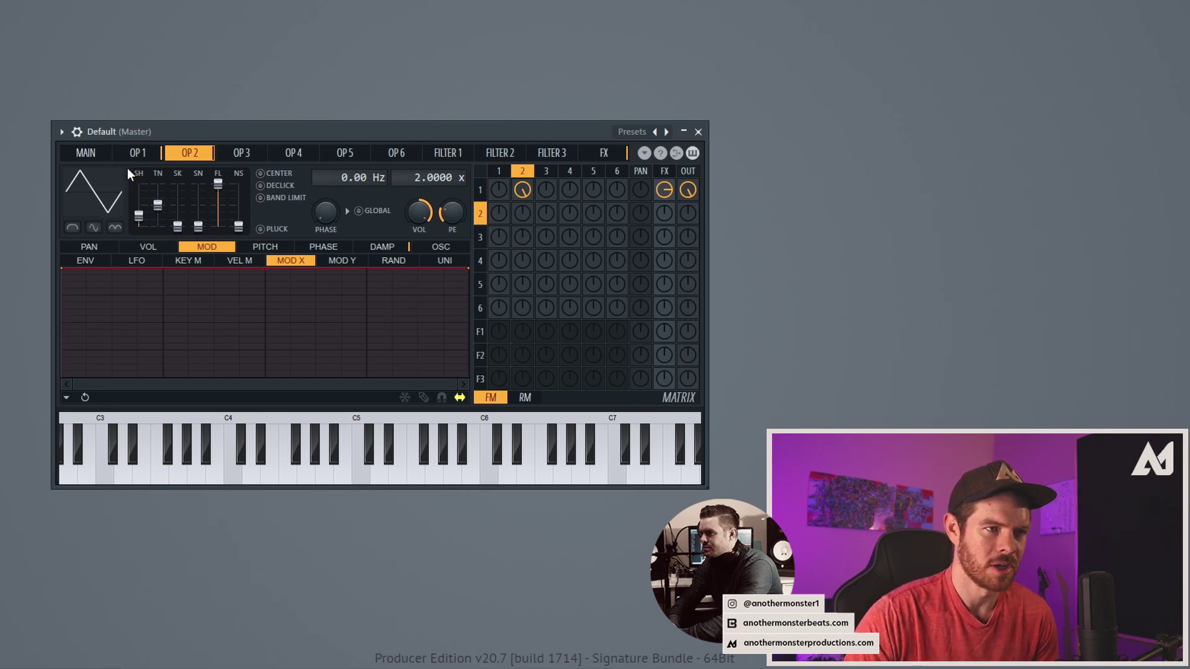
- Add a single half-height upper harmonic to operator 2's oscillator, trying a second one just above it and removing it
{"action": "left_click", "coordinate": [442, 247]}
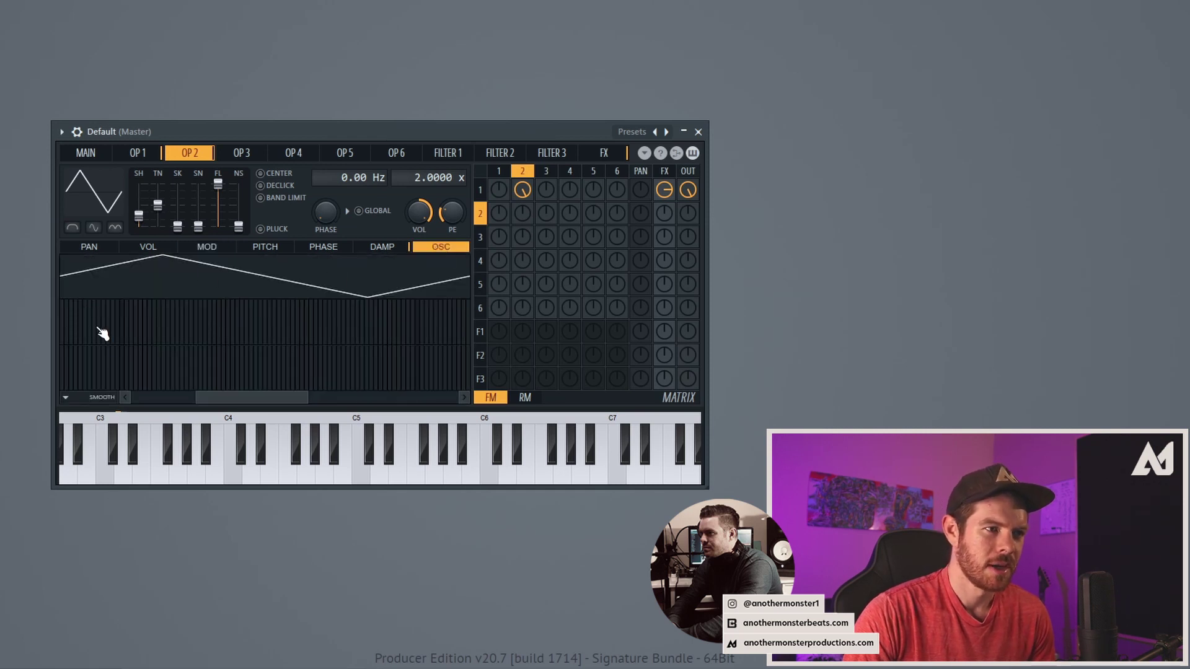
{"action": "left_click_drag", "start_coordinate": [221, 395], "coordinate": [154, 395]}
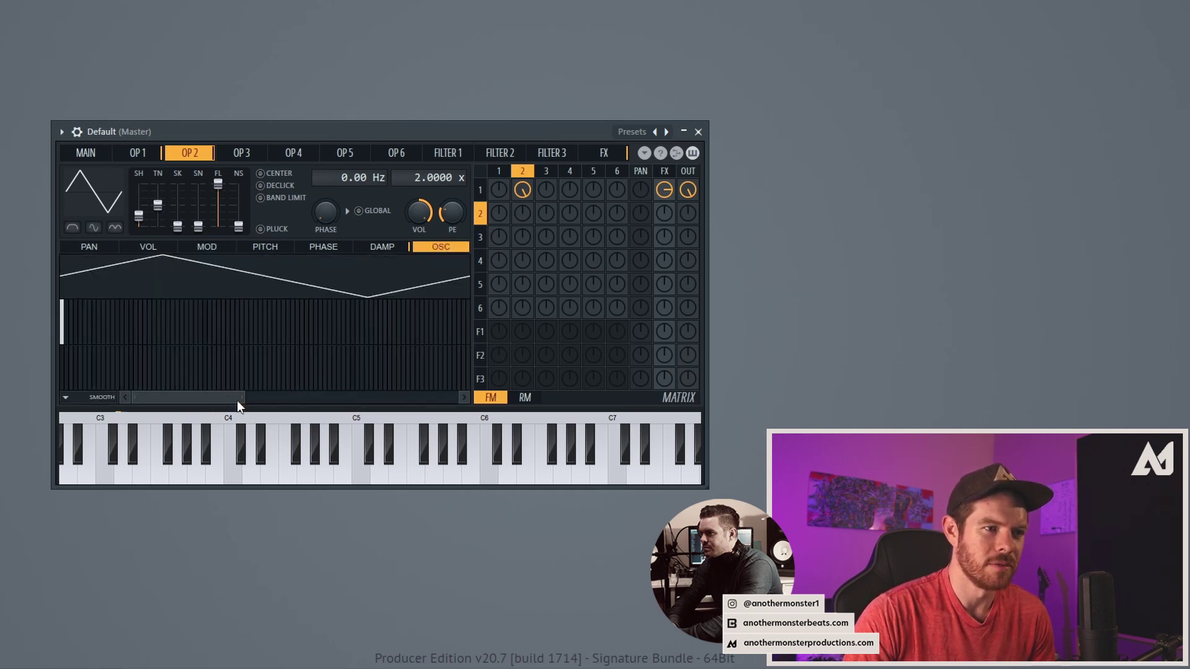
{"action": "mouse_move", "coordinate": [237, 401]}
{"action": "left_mouse_down"}
{"action": "mouse_move", "coordinate": [347, 401]}
{"action": "mouse_move", "coordinate": [223, 401]}
{"action": "mouse_move", "coordinate": [236, 401]}
{"action": "left_mouse_up"}
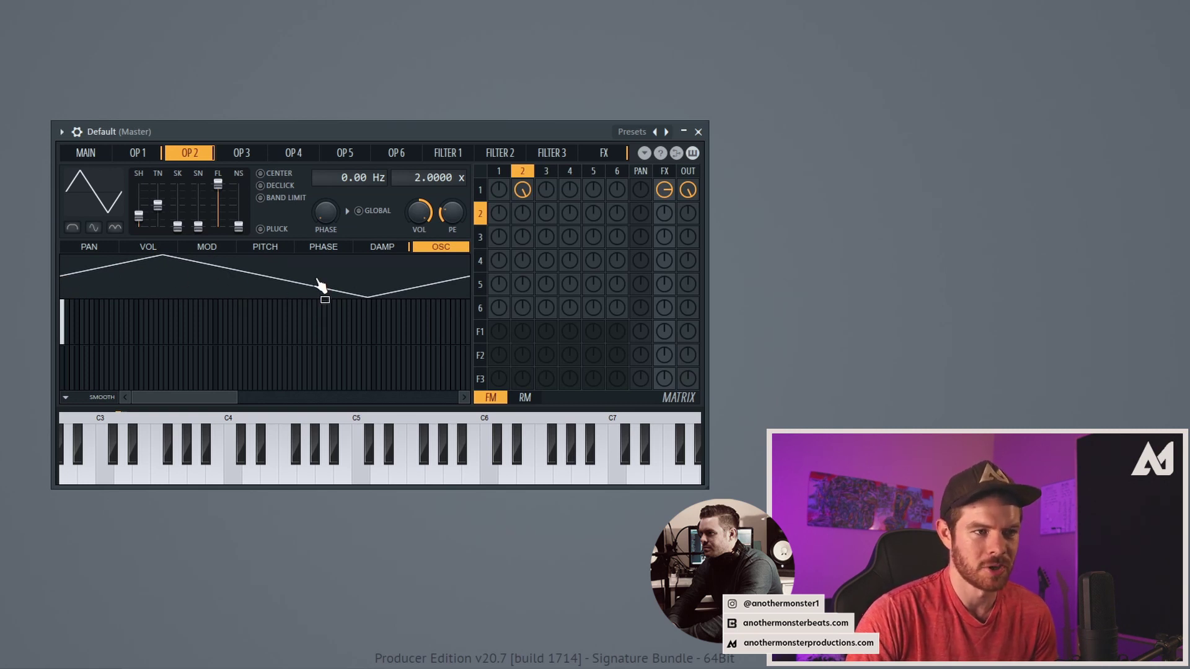
{"action": "left_click", "coordinate": [380, 322]}
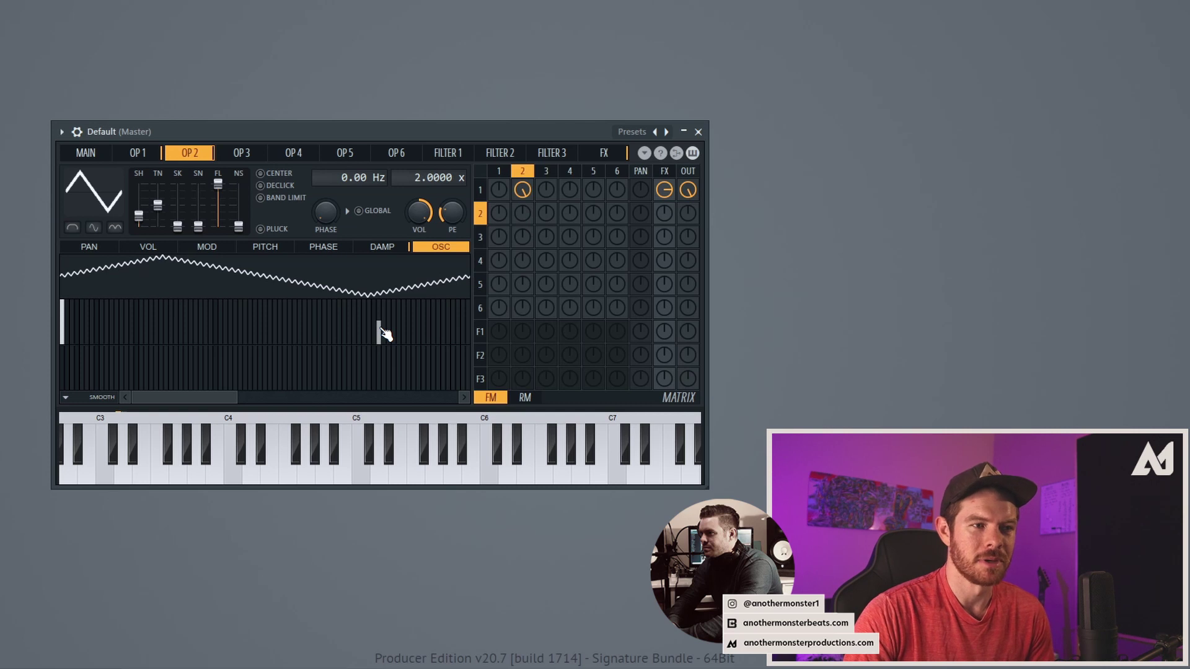
{"action": "left_click_drag", "start_coordinate": [382, 334], "coordinate": [386, 373]}
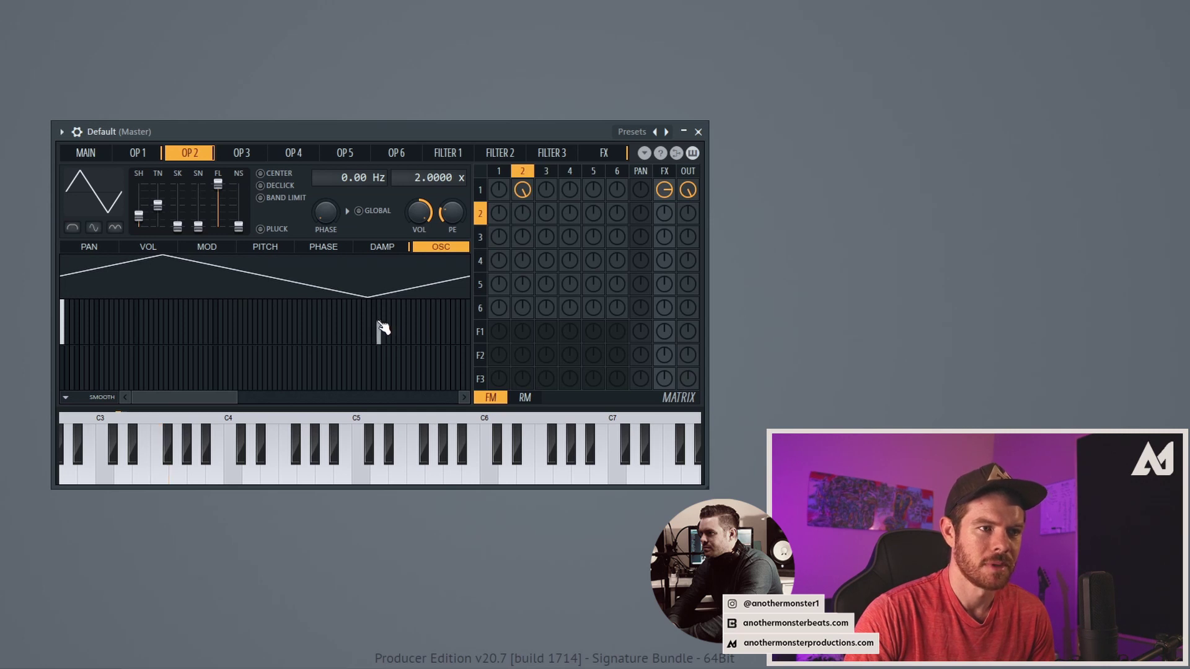
{"action": "left_click", "coordinate": [384, 330]}
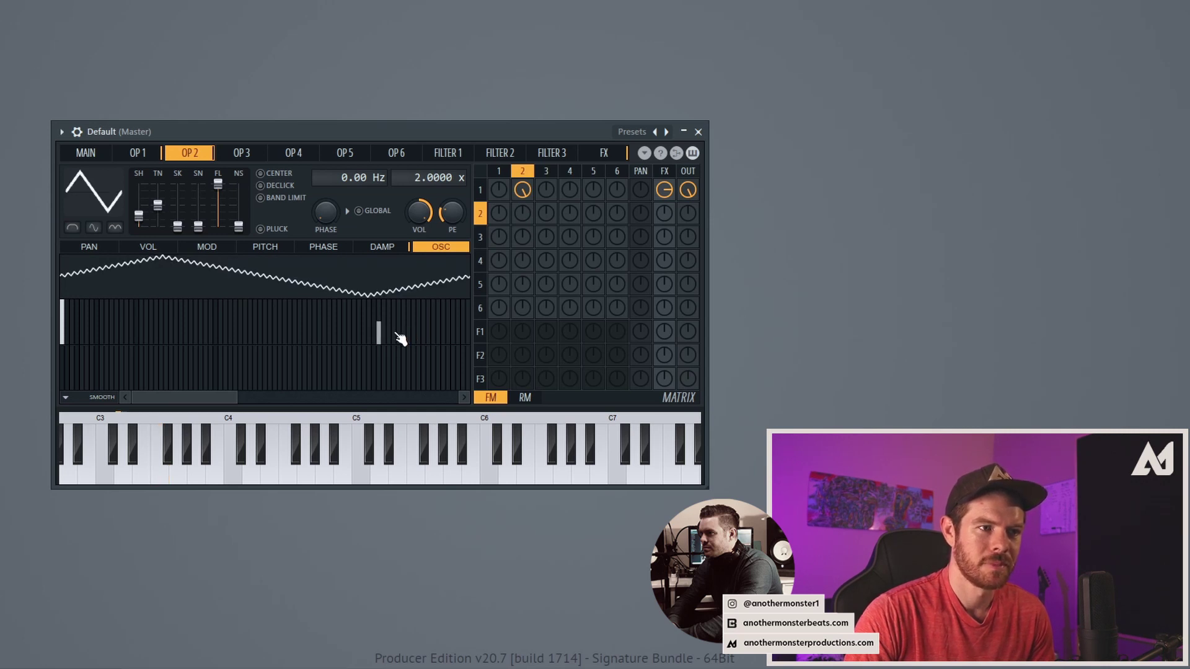
{"action": "left_click", "coordinate": [398, 324]}
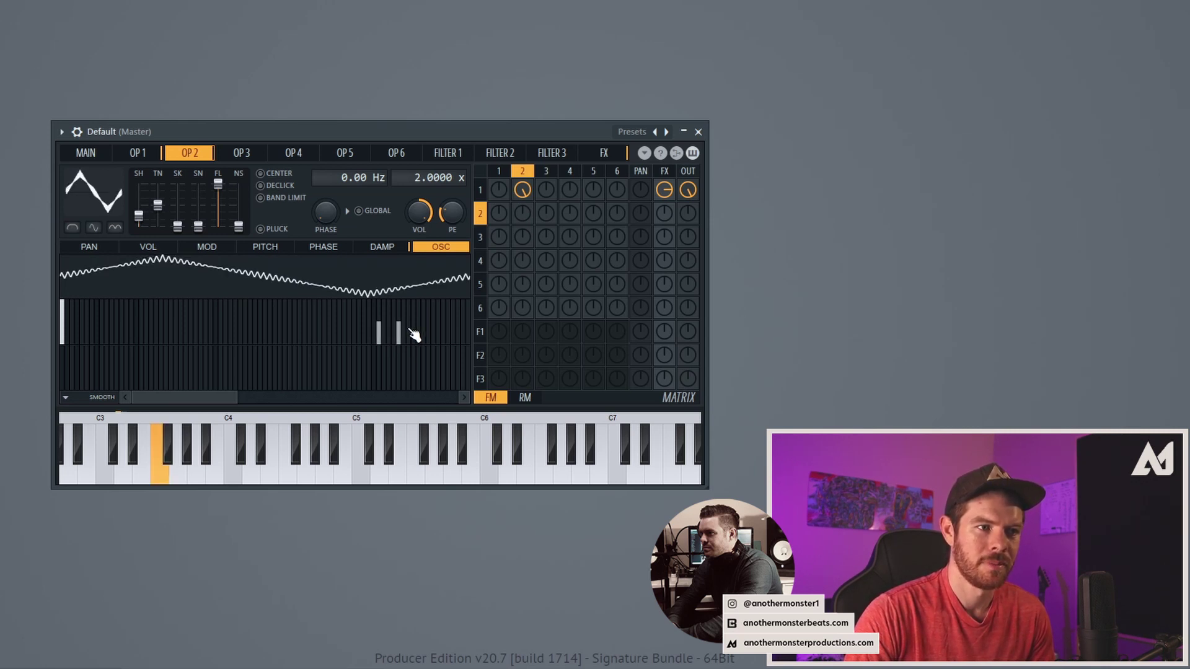
{"action": "left_click_drag", "start_coordinate": [398, 330], "coordinate": [398, 379]}
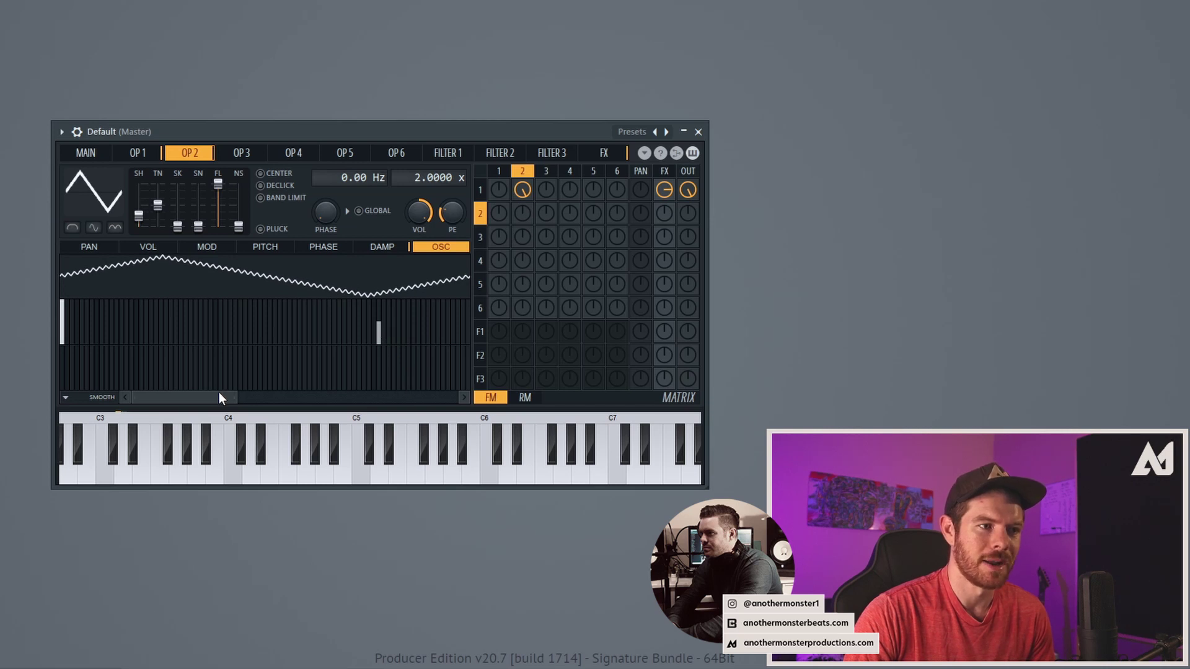
- Try a rounded band of high harmonics in operator 2's oscillator and clear it again
{"action": "left_click_drag", "start_coordinate": [220, 397], "coordinate": [280, 391]}
{"action": "left_click", "coordinate": [312, 340]}
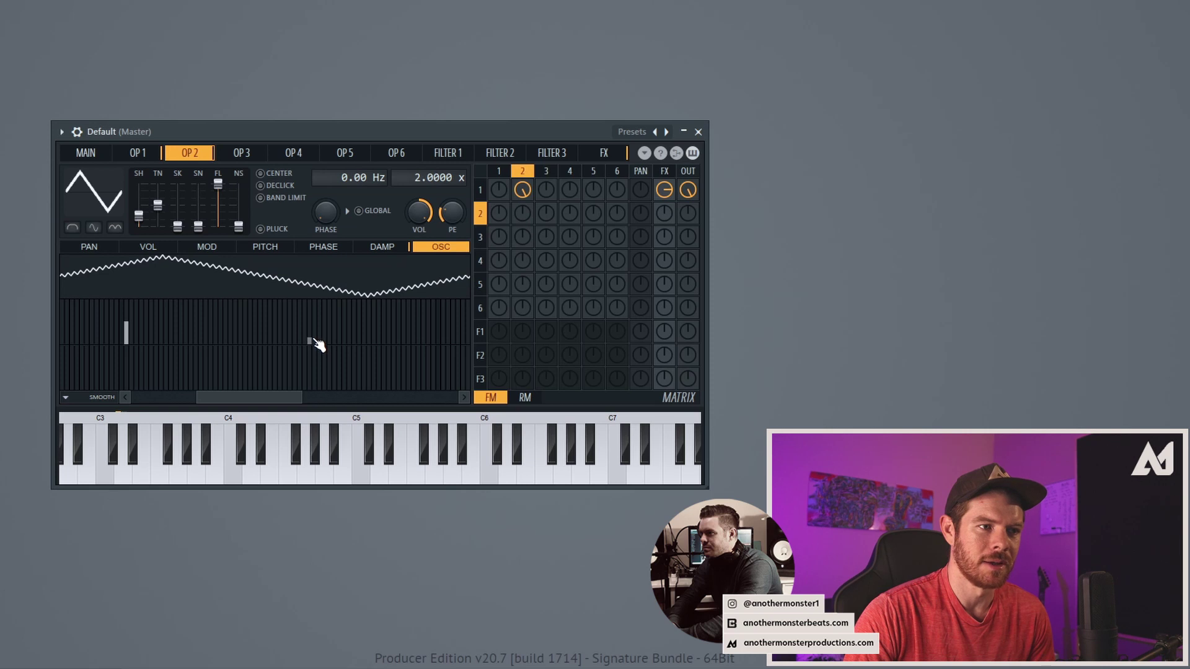
{"action": "mouse_move", "coordinate": [318, 345]}
{"action": "left_mouse_down"}
{"action": "mouse_move", "coordinate": [317, 335]}
{"action": "mouse_move", "coordinate": [391, 337]}
{"action": "left_mouse_up"}
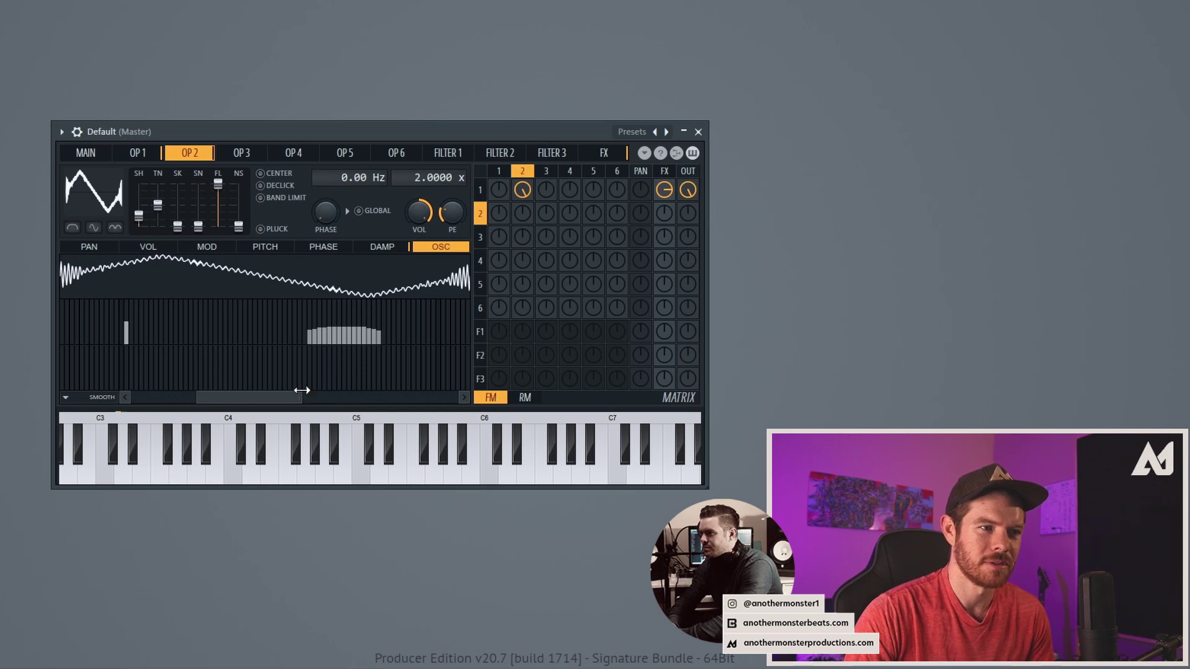
{"action": "left_click_drag", "start_coordinate": [302, 390], "coordinate": [205, 401]}
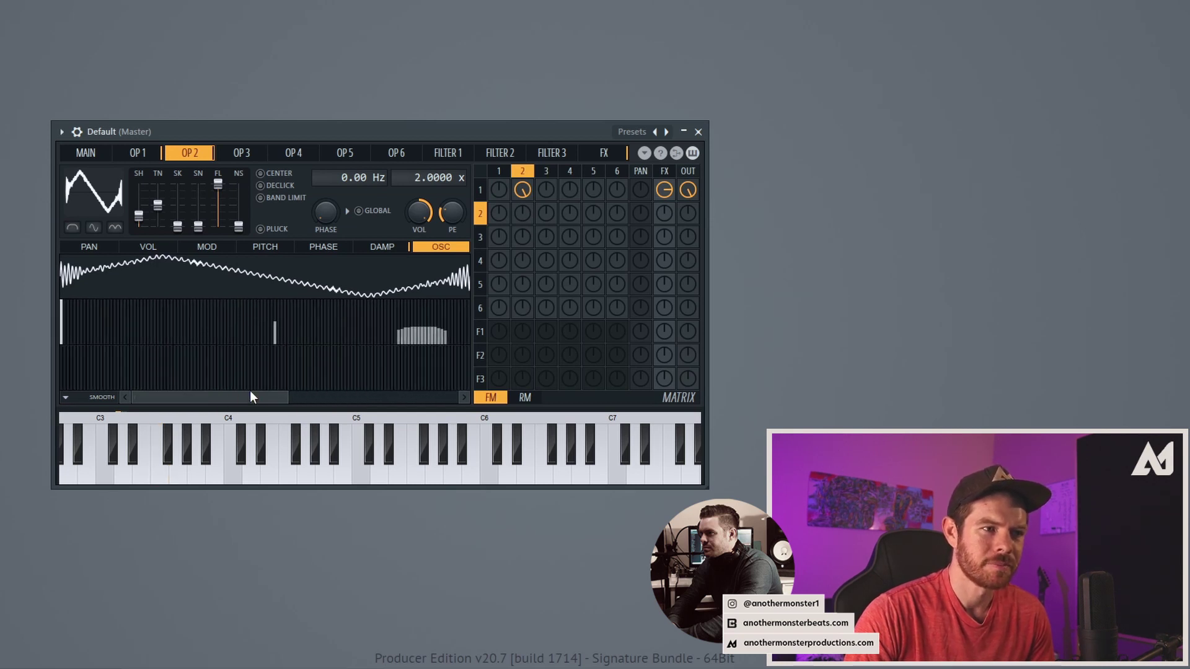
{"action": "left_click_drag", "start_coordinate": [473, 332], "coordinate": [399, 363]}
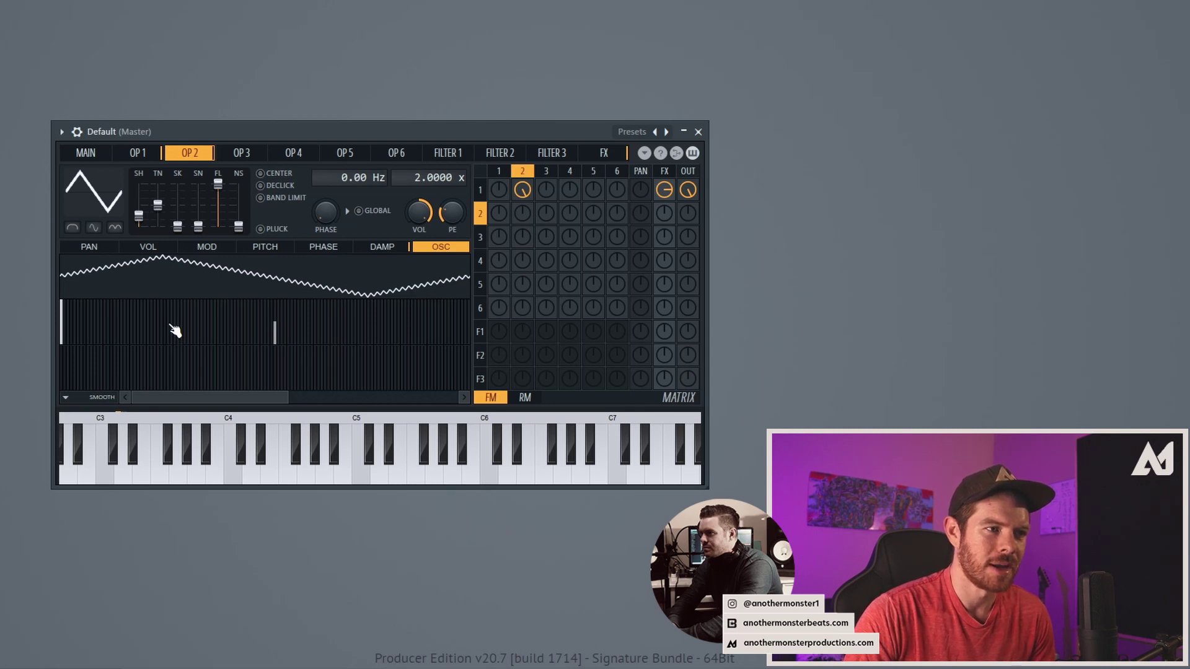
- Draw a low, nearly flat band of high harmonics above the single harmonic in operator 2 and audition it
{"action": "mouse_move", "coordinate": [277, 332]}
{"action": "left_mouse_down"}
{"action": "mouse_move", "coordinate": [279, 345]}
{"action": "mouse_move", "coordinate": [366, 340]}
{"action": "left_mouse_up"}
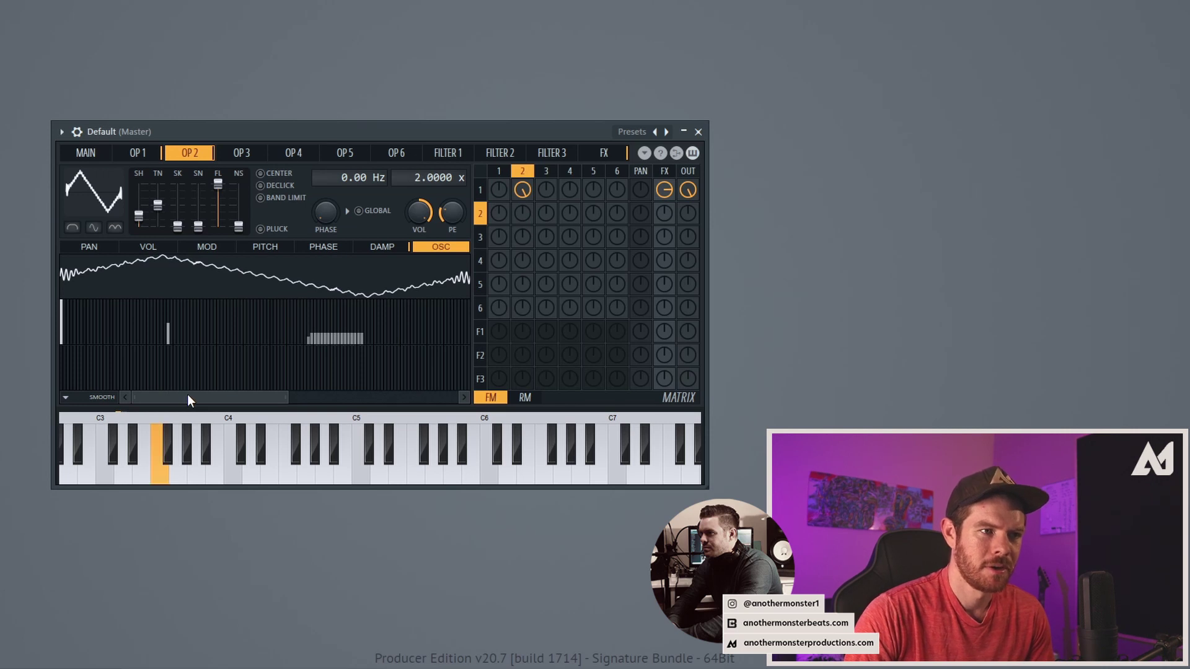
{"action": "left_click_drag", "start_coordinate": [285, 398], "coordinate": [258, 400]}
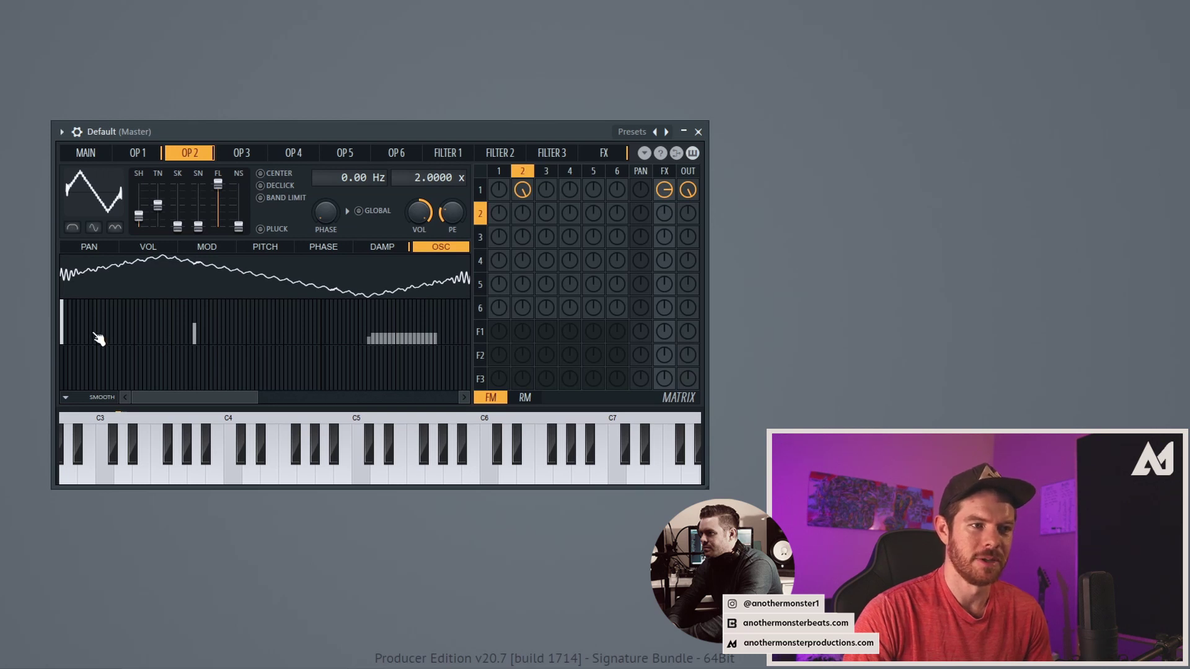
{"action": "left_click_drag", "start_coordinate": [254, 395], "coordinate": [285, 396]}
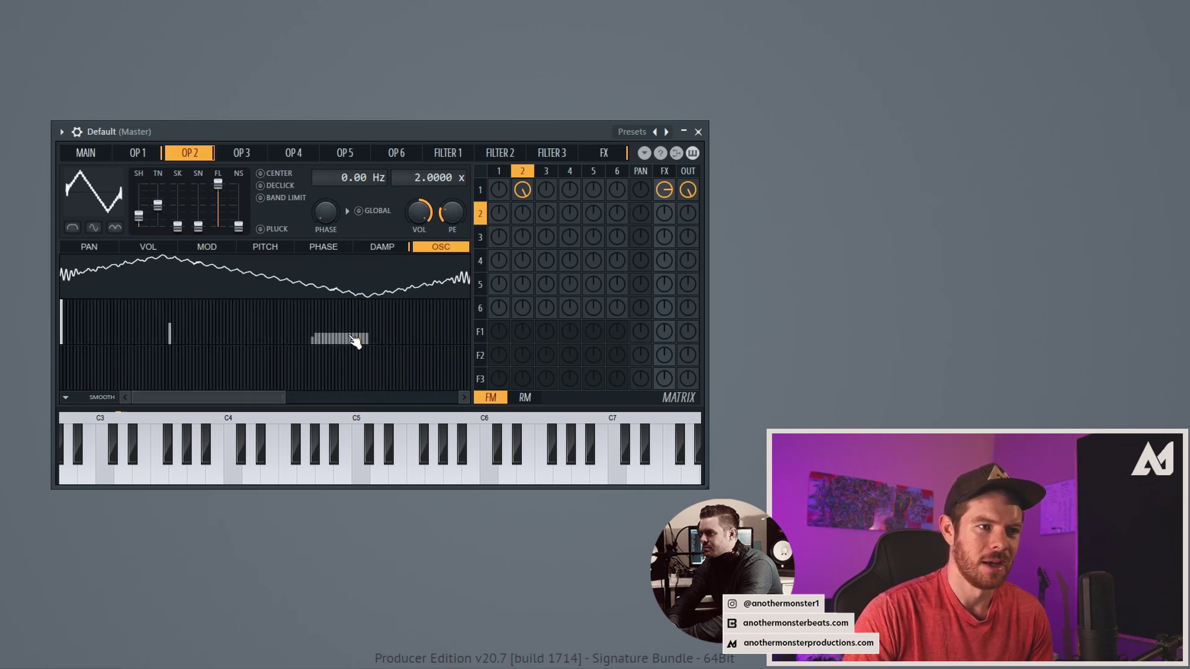
{"action": "mouse_move", "coordinate": [323, 338]}
{"action": "left_mouse_down"}
{"action": "mouse_move", "coordinate": [330, 317]}
{"action": "mouse_move", "coordinate": [364, 301]}
{"action": "mouse_move", "coordinate": [367, 332]}
{"action": "mouse_move", "coordinate": [310, 340]}
{"action": "mouse_move", "coordinate": [413, 343]}
{"action": "left_mouse_up"}
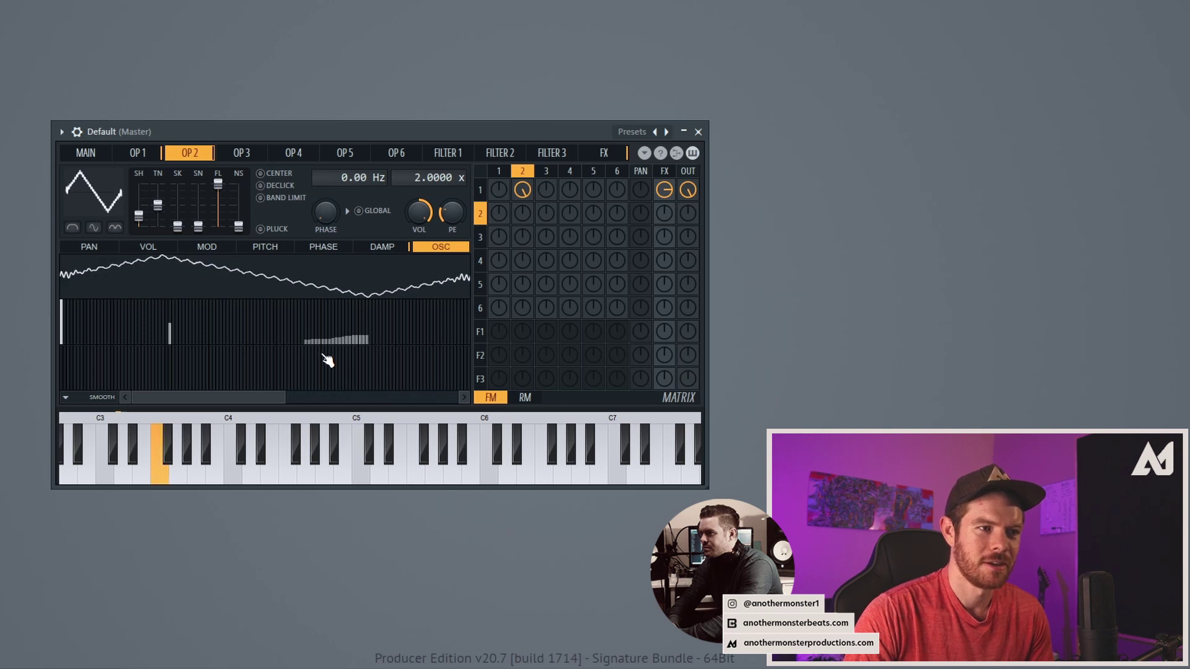
{"action": "mouse_move", "coordinate": [309, 342]}
{"action": "left_mouse_down"}
{"action": "mouse_move", "coordinate": [373, 333]}
{"action": "mouse_move", "coordinate": [375, 344]}
{"action": "left_mouse_up"}
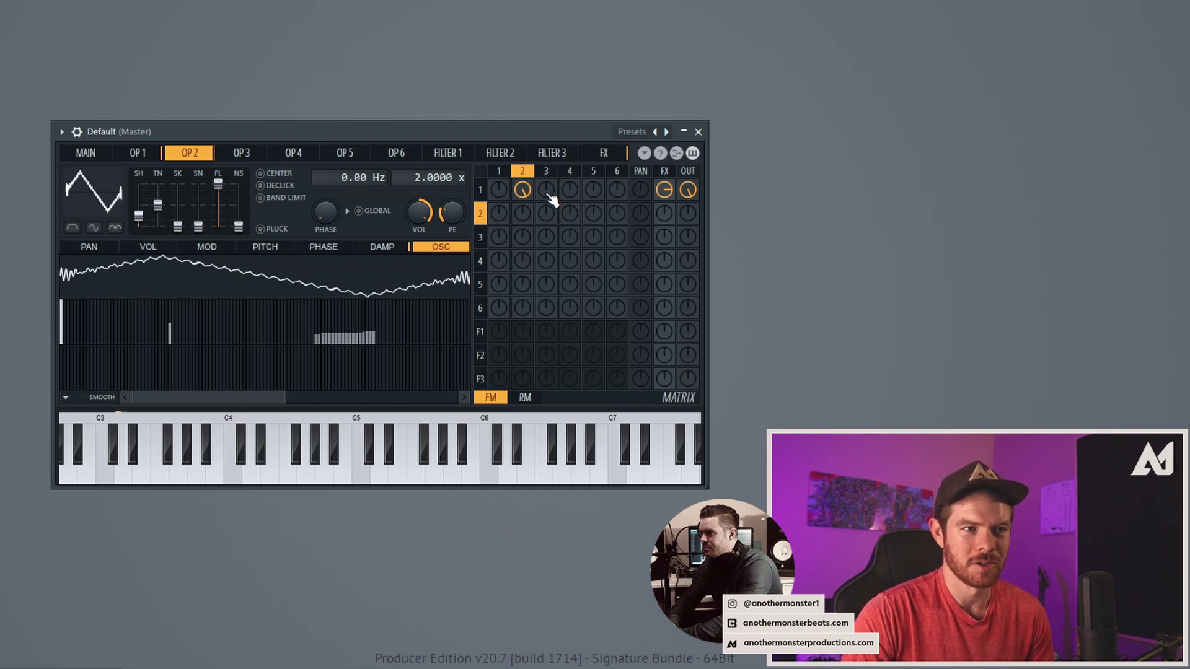
- Modulate operator 1 with operator 3 in the FM matrix and compare the sound without and with operator 1's FX send
{"action": "left_click_drag", "start_coordinate": [546, 190], "coordinate": [546, 174]}
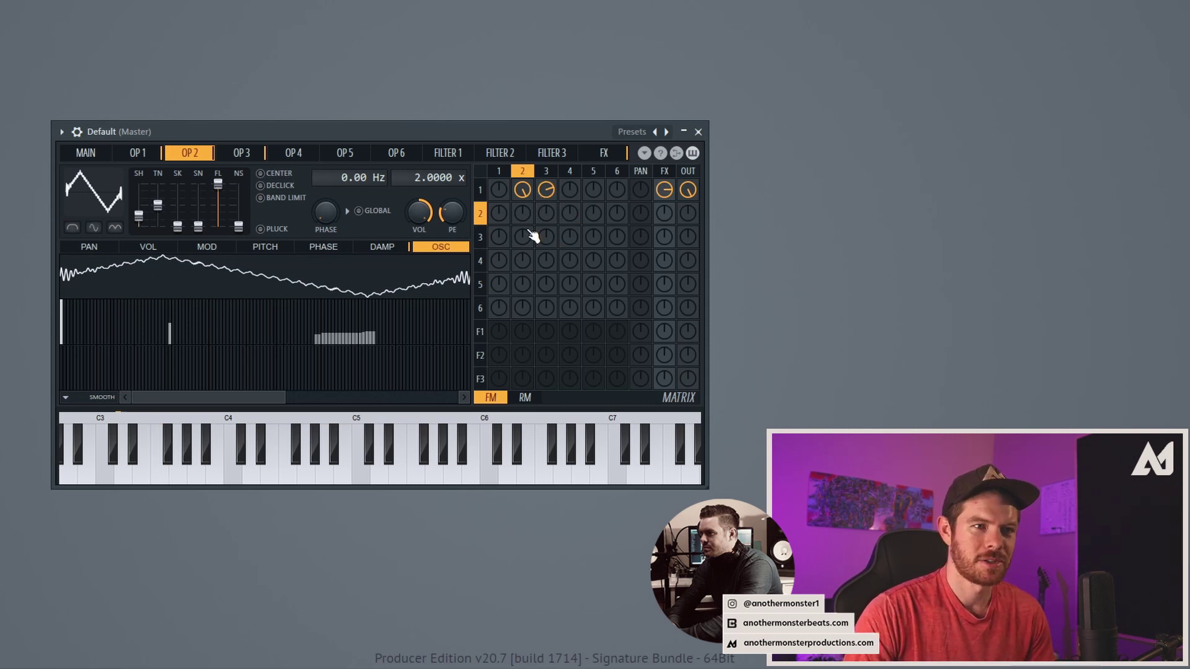
{"action": "left_click_drag", "start_coordinate": [664, 192], "coordinate": [664, 217]}
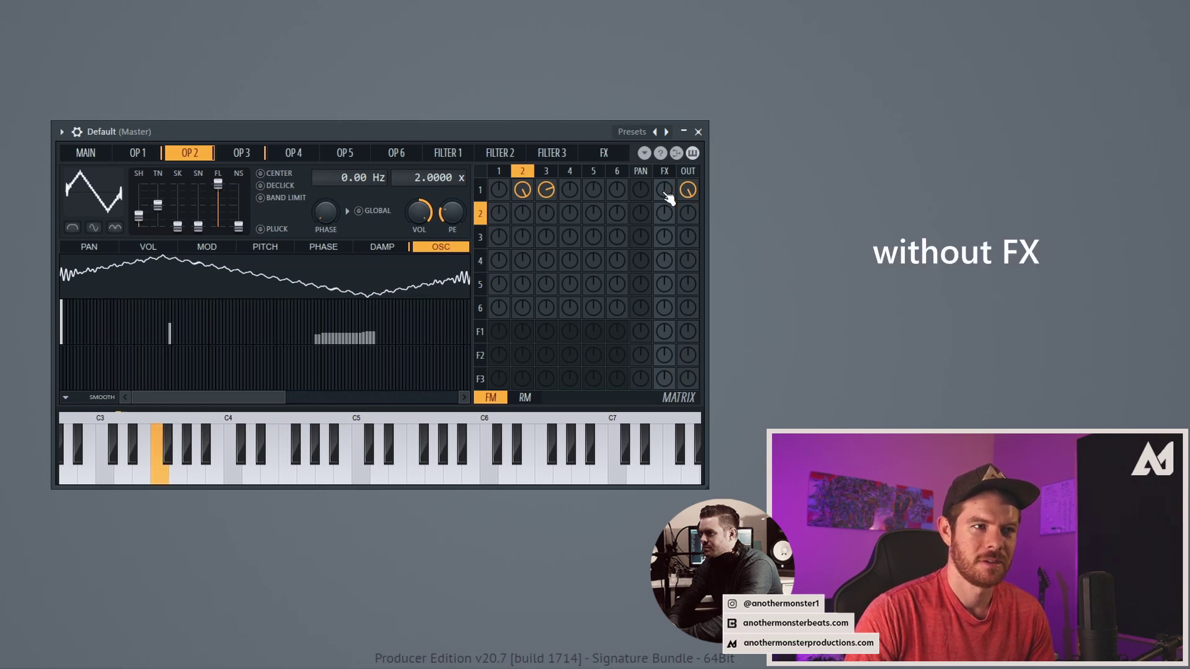
{"action": "left_click_drag", "start_coordinate": [668, 195], "coordinate": [668, 178]}
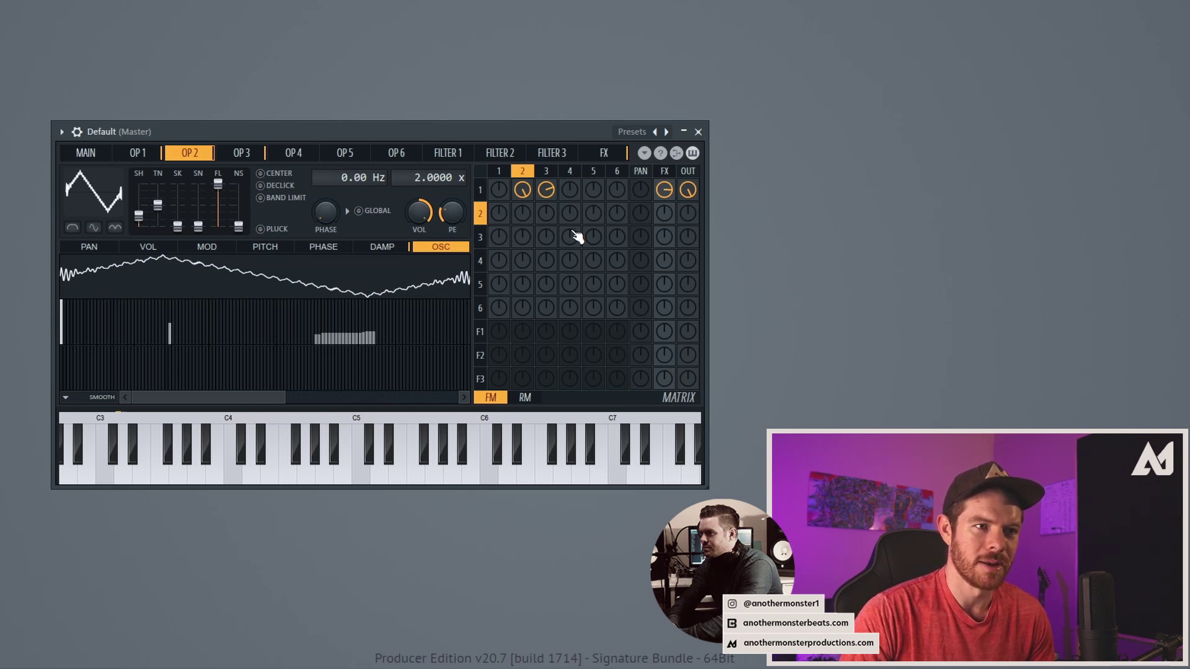
- Send operator 4 to the main output and modulate it with operator 2 in the FM matrix
{"action": "left_click", "coordinate": [292, 161]}
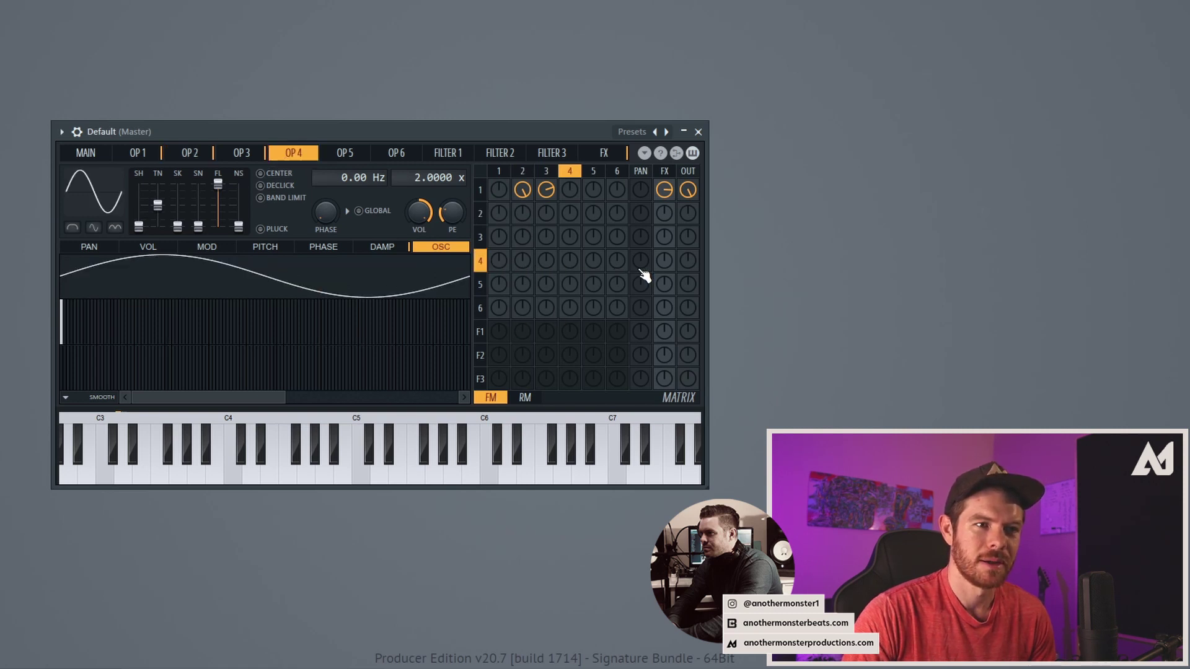
{"action": "left_click_drag", "start_coordinate": [688, 261], "coordinate": [688, 242]}
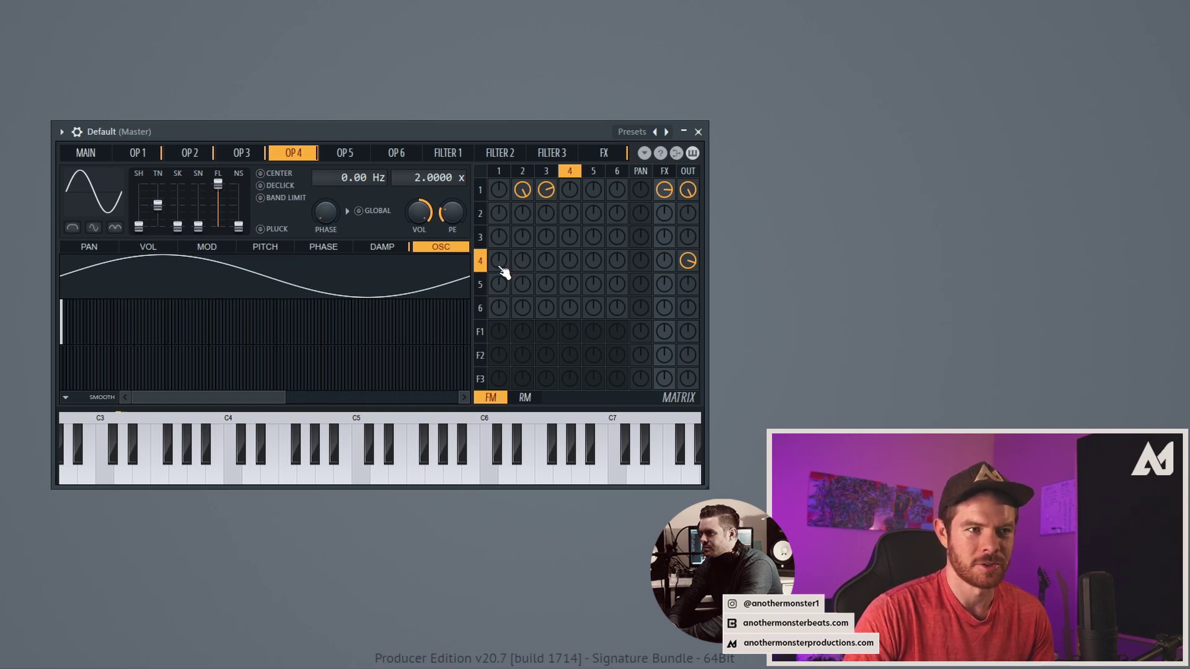
{"action": "mouse_move", "coordinate": [526, 263]}
{"action": "left_mouse_down"}
{"action": "mouse_move", "coordinate": [526, 245]}
{"action": "mouse_move", "coordinate": [526, 272]}
{"action": "left_mouse_up"}
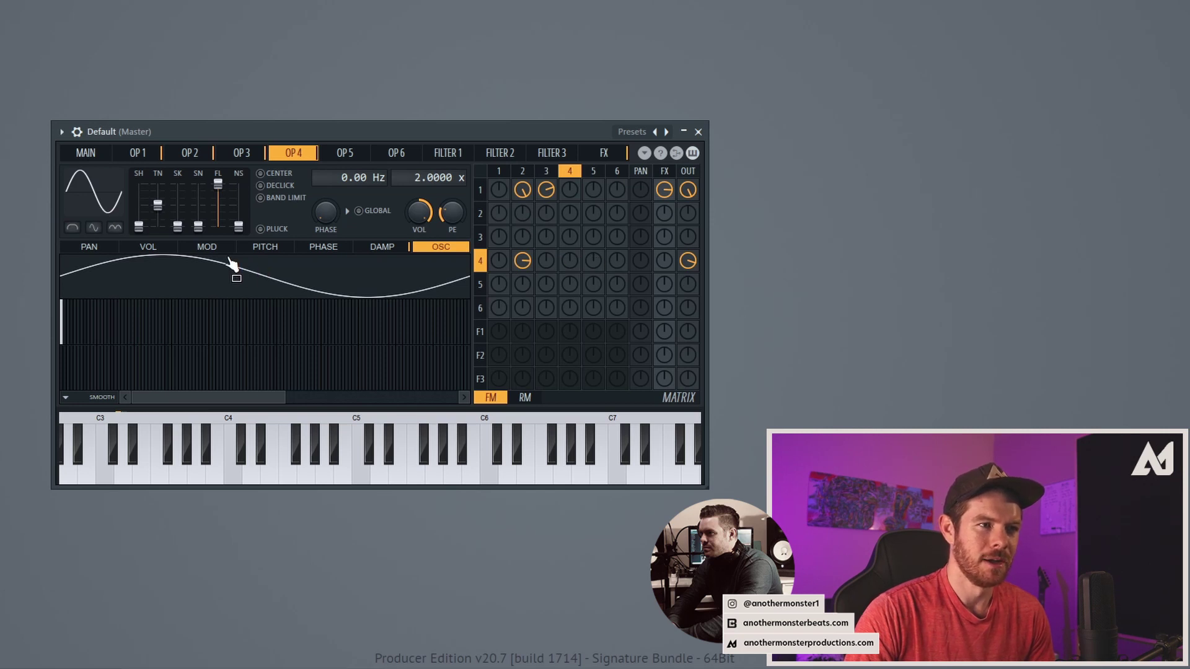
- Shape operator 4's Mod X modulation into a linear rise from near zero to full, comparing without and with operator 2's modulation
{"action": "left_click", "coordinate": [207, 247]}
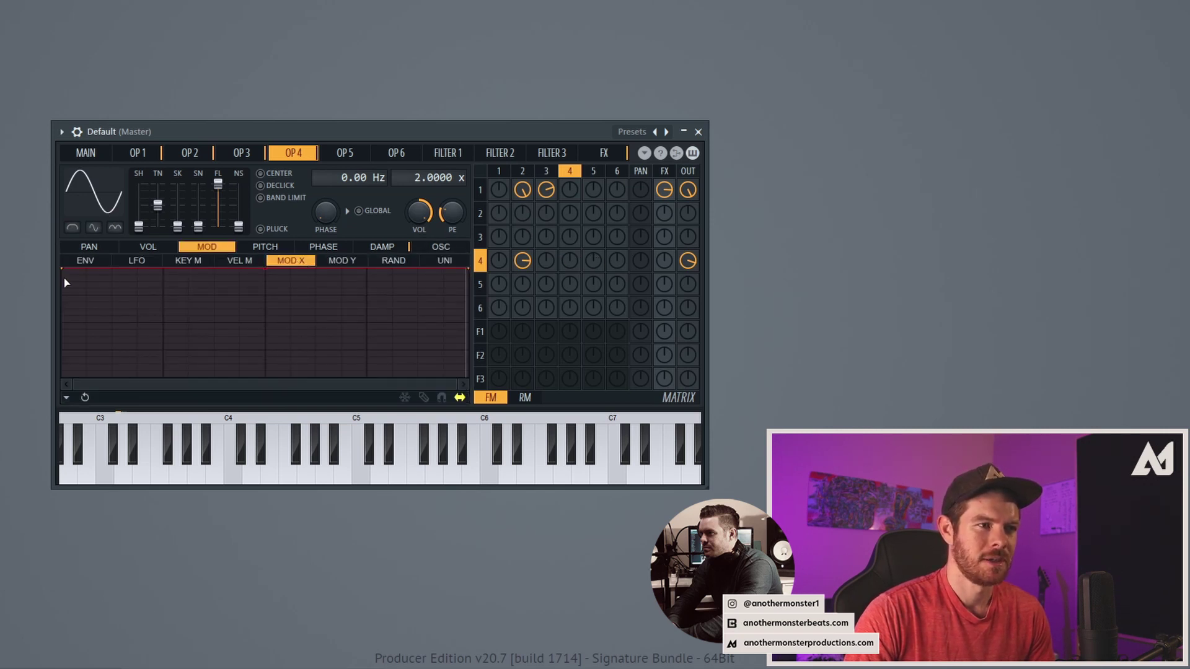
{"action": "left_click_drag", "start_coordinate": [63, 274], "coordinate": [48, 359]}
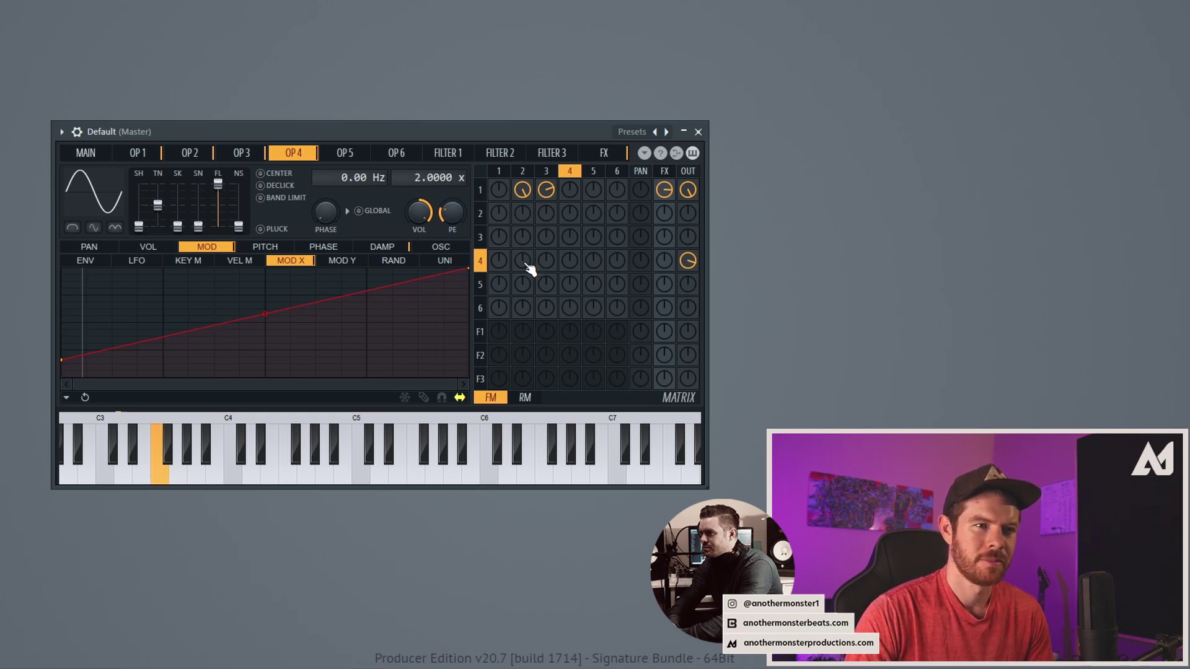
{"action": "left_click_drag", "start_coordinate": [528, 266], "coordinate": [529, 259]}
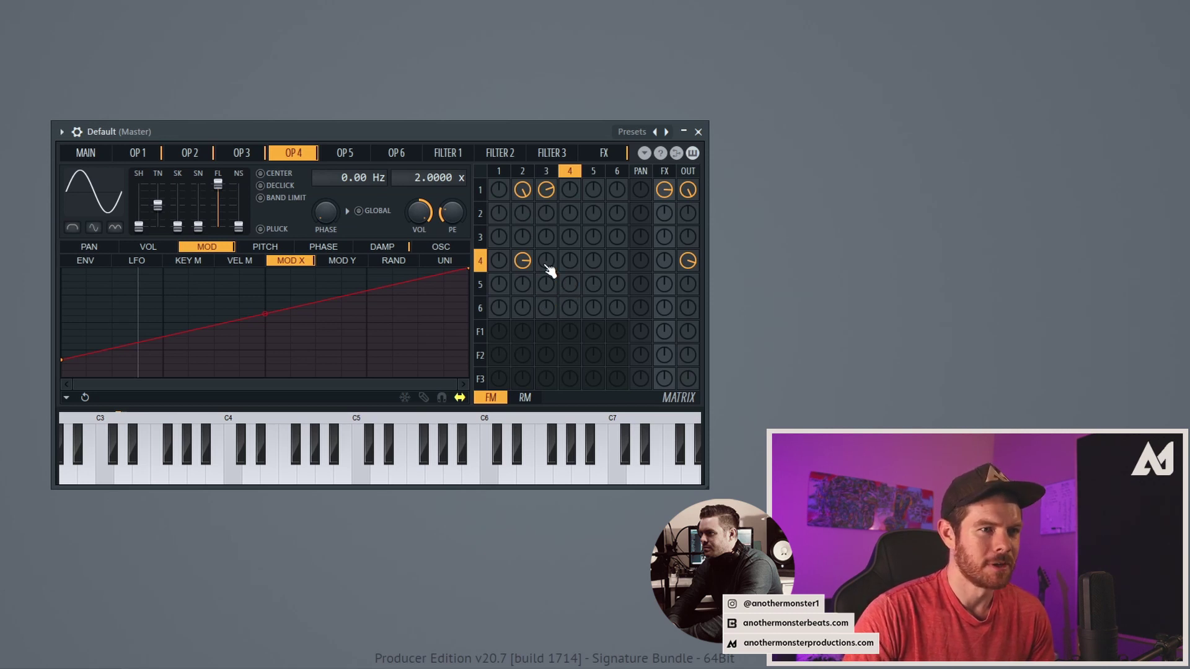
- Modulate operators 4 and 1 with operator 5, draw a rounded band of high harmonics in operator 5's oscillator, and audition it
{"action": "left_click_drag", "start_coordinate": [546, 261], "coordinate": [546, 248]}
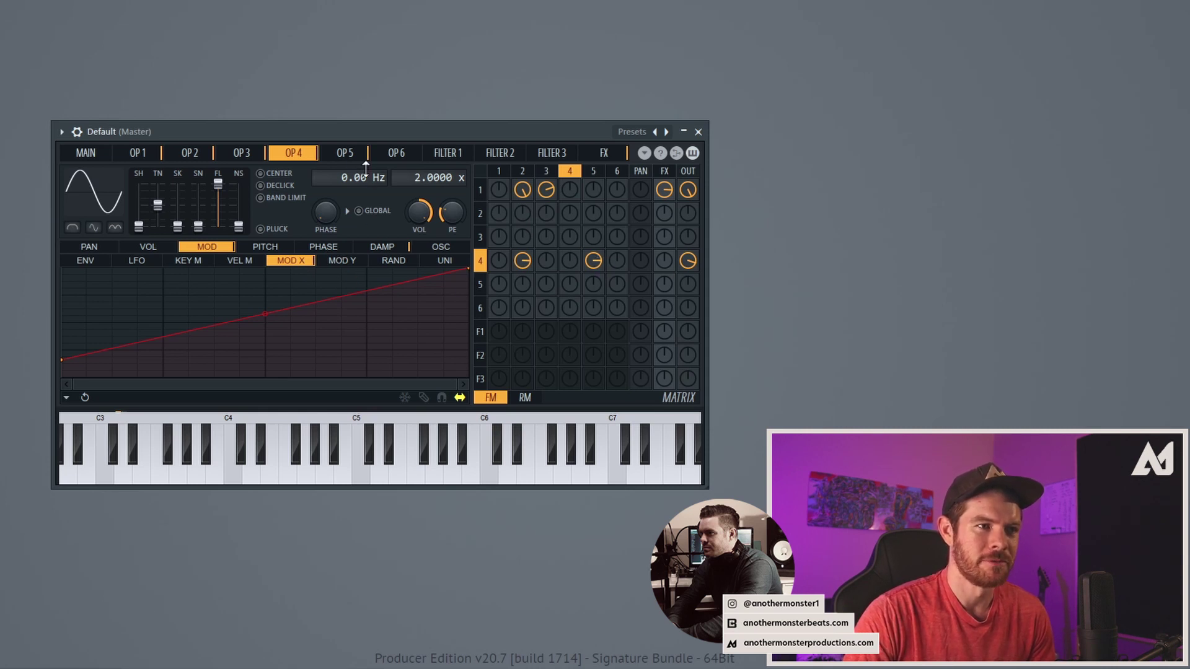
{"action": "left_click", "coordinate": [347, 155]}
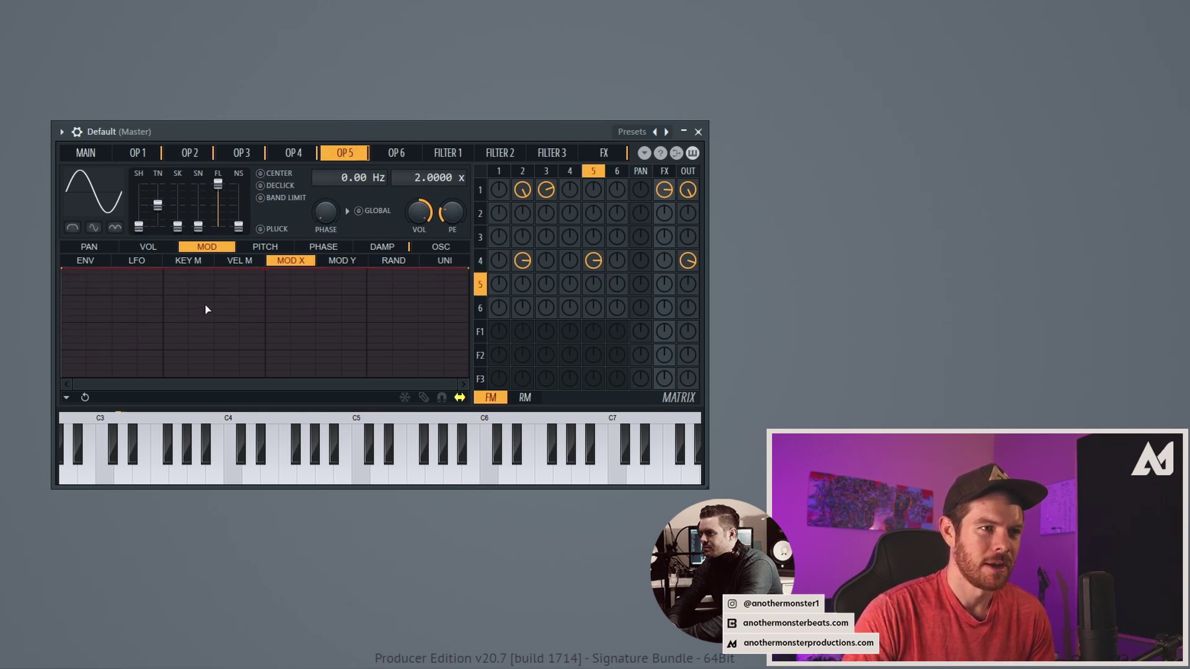
{"action": "left_click", "coordinate": [442, 247]}
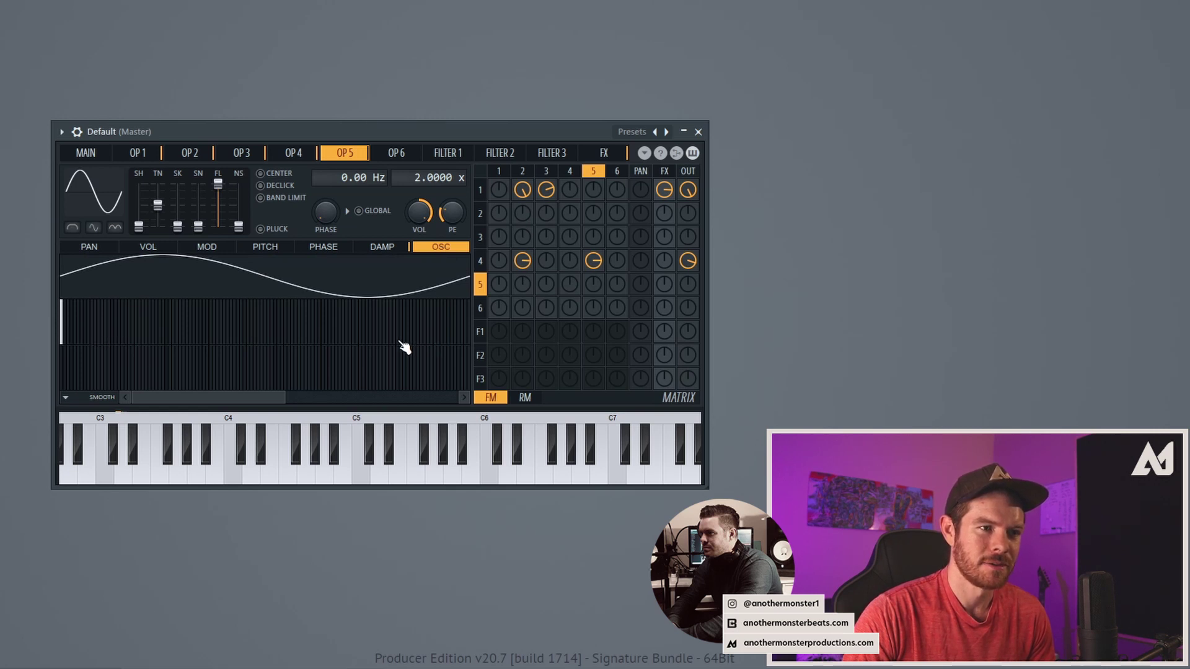
{"action": "mouse_move", "coordinate": [282, 393]}
{"action": "left_mouse_down"}
{"action": "mouse_move", "coordinate": [300, 389]}
{"action": "mouse_move", "coordinate": [318, 353]}
{"action": "mouse_move", "coordinate": [366, 328]}
{"action": "mouse_move", "coordinate": [381, 338]}
{"action": "left_mouse_up"}
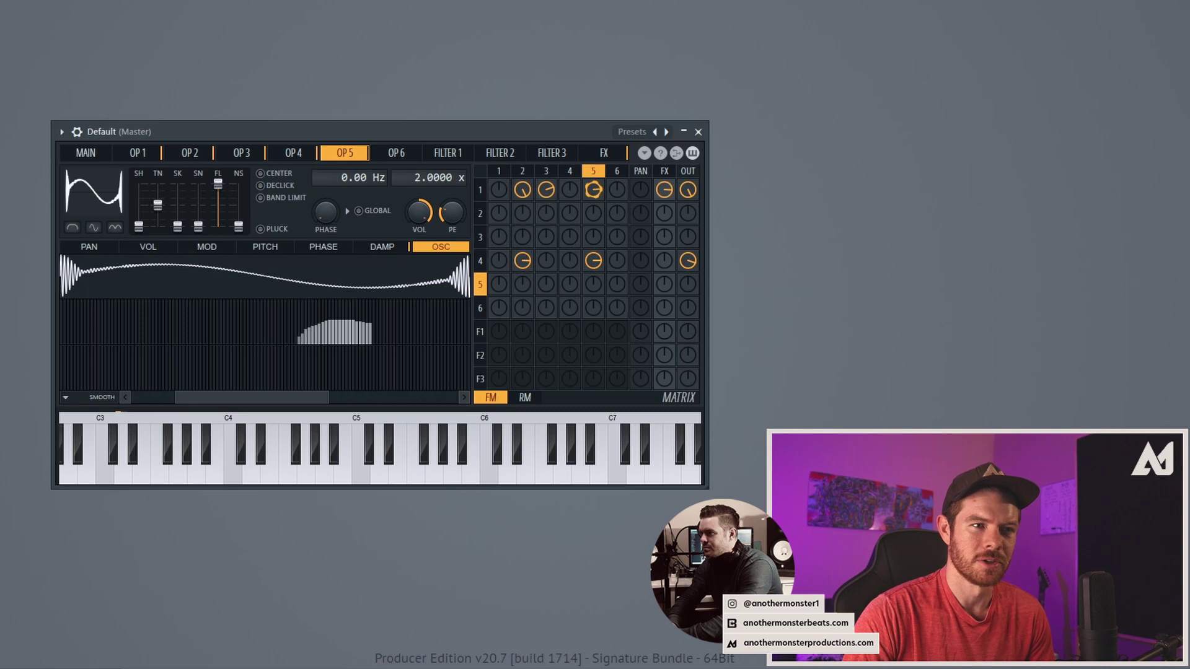
{"action": "key", "text": "v"}
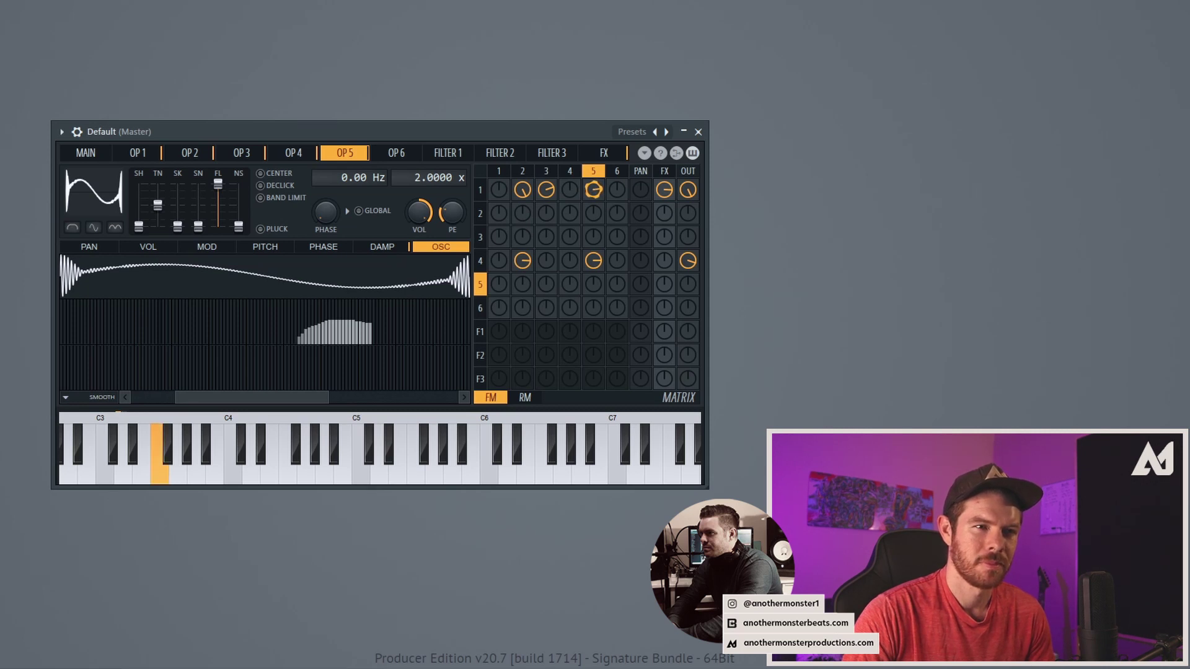
- Try extending operator 5's harmonic band across more high harmonics, and clear all of its drawn harmonics
{"action": "left_click_drag", "start_coordinate": [301, 342], "coordinate": [376, 341]}
{"action": "left_click_drag", "start_coordinate": [303, 351], "coordinate": [463, 323]}
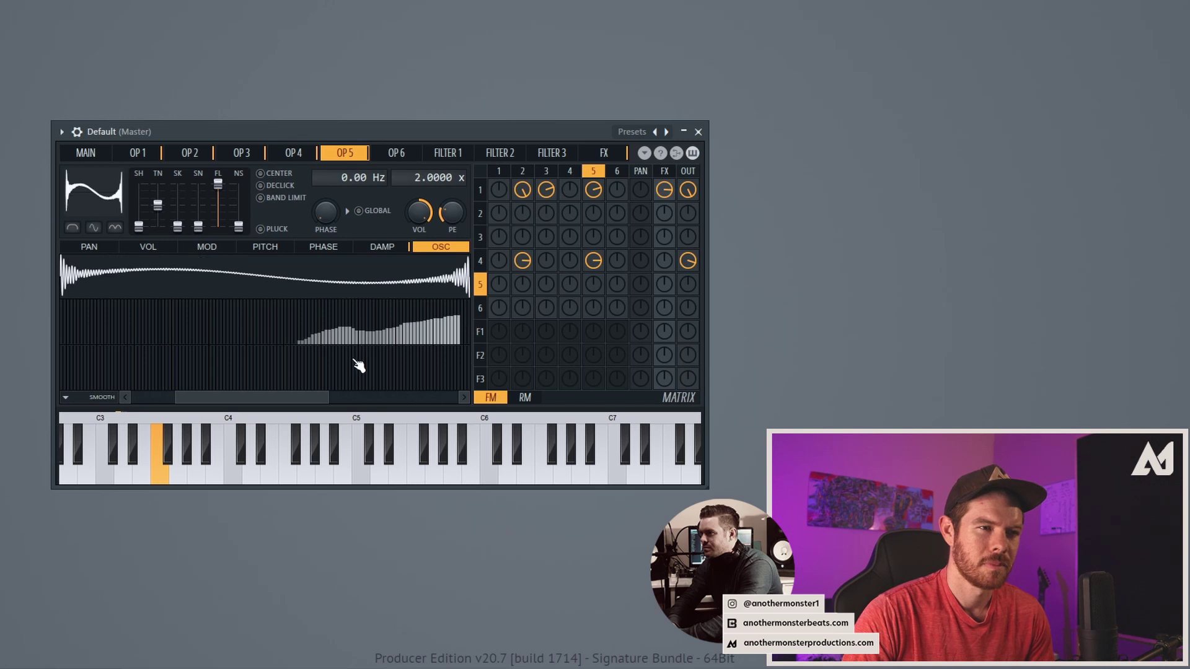
{"action": "left_click_drag", "start_coordinate": [297, 396], "coordinate": [348, 396]}
{"action": "left_click_drag", "start_coordinate": [432, 330], "coordinate": [254, 331]}
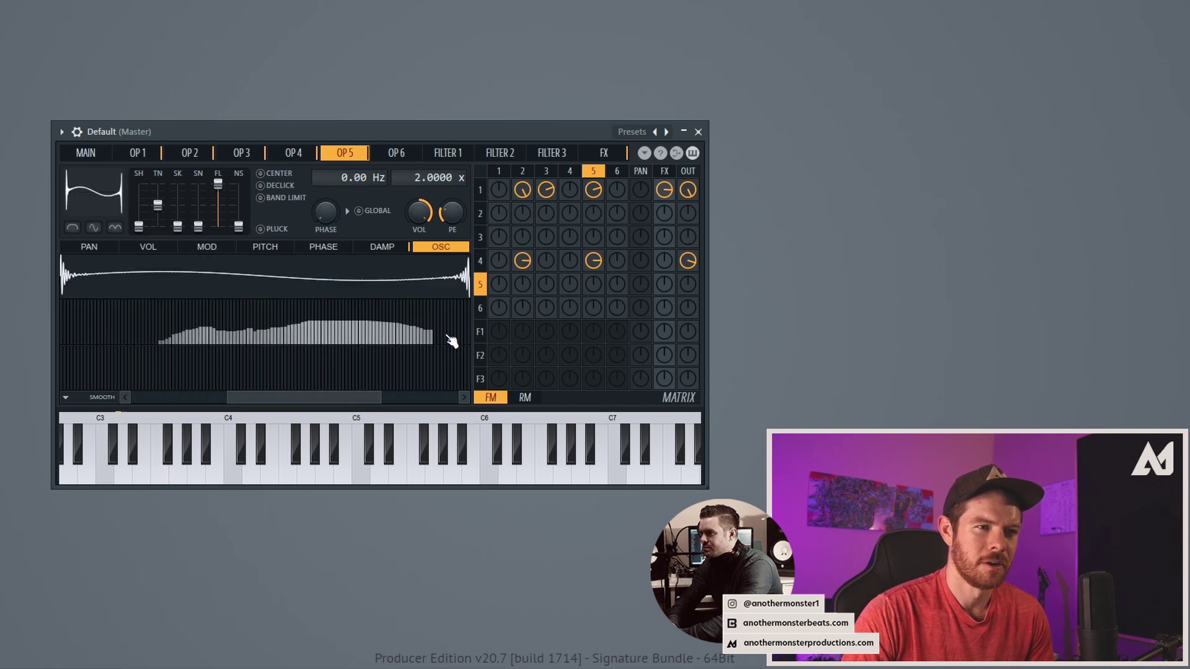
{"action": "mouse_move", "coordinate": [449, 344]}
{"action": "left_mouse_down"}
{"action": "mouse_move", "coordinate": [278, 329]}
{"action": "mouse_move", "coordinate": [150, 352]}
{"action": "mouse_move", "coordinate": [464, 344]}
{"action": "mouse_move", "coordinate": [205, 364]}
{"action": "left_mouse_up"}
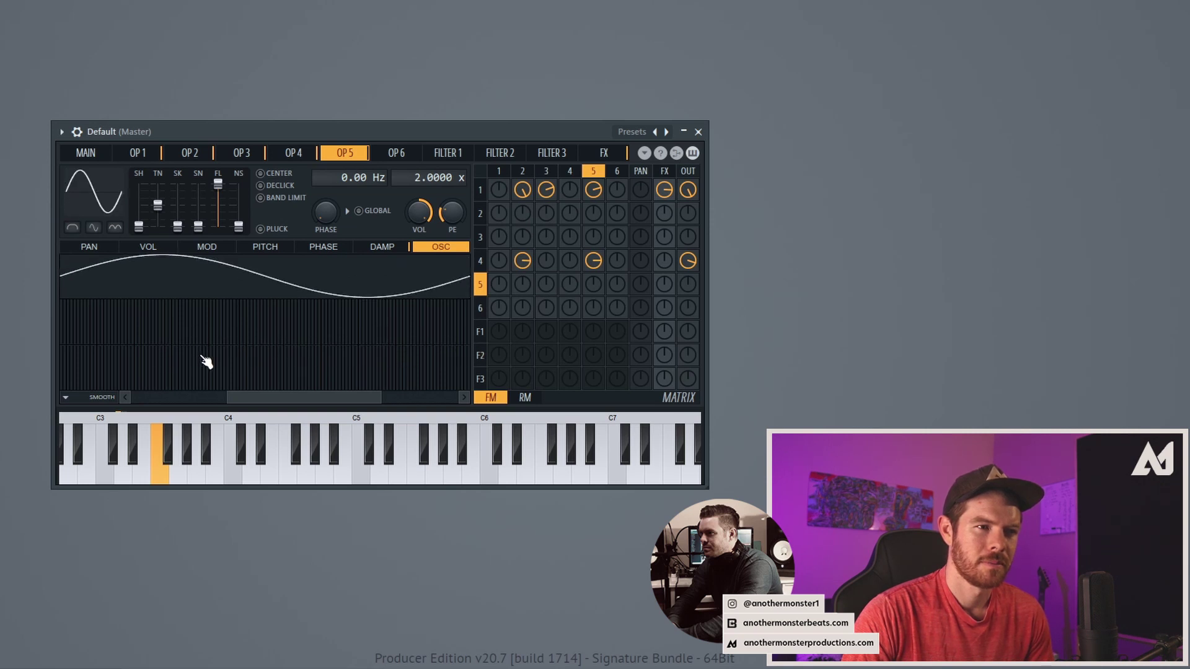
- Draw a wide, low band of very high harmonics with tapered ends in operator 5's oscillator and audition it
{"action": "left_click_drag", "start_coordinate": [339, 397], "coordinate": [392, 393]}
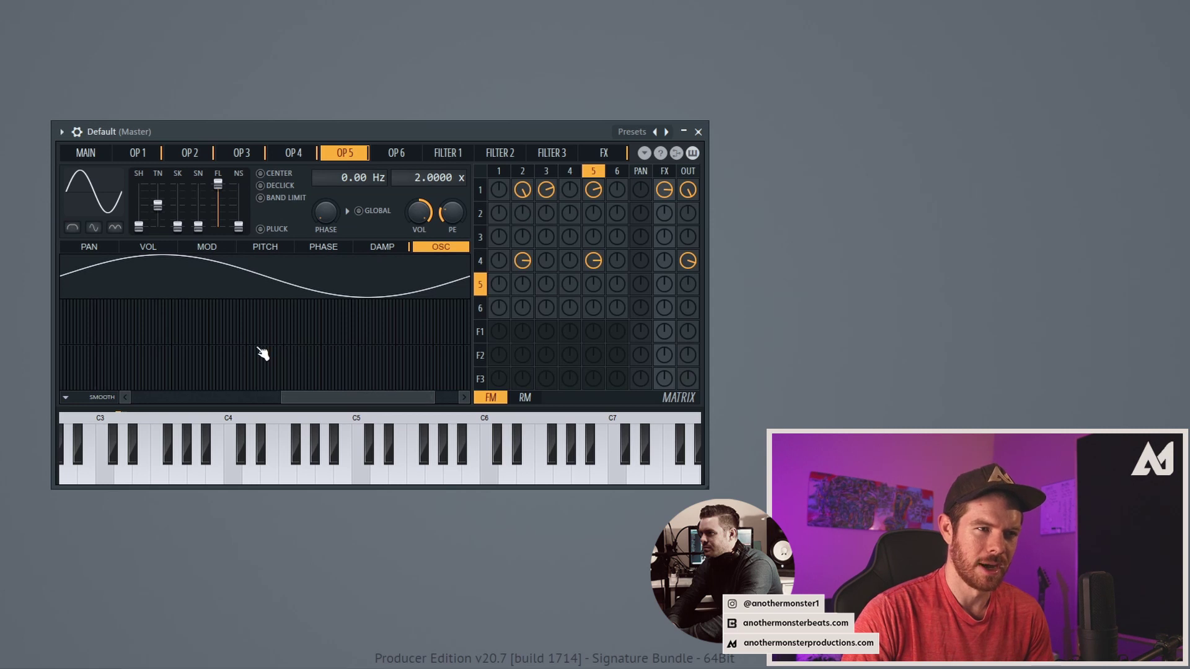
{"action": "left_click_drag", "start_coordinate": [247, 330], "coordinate": [371, 324]}
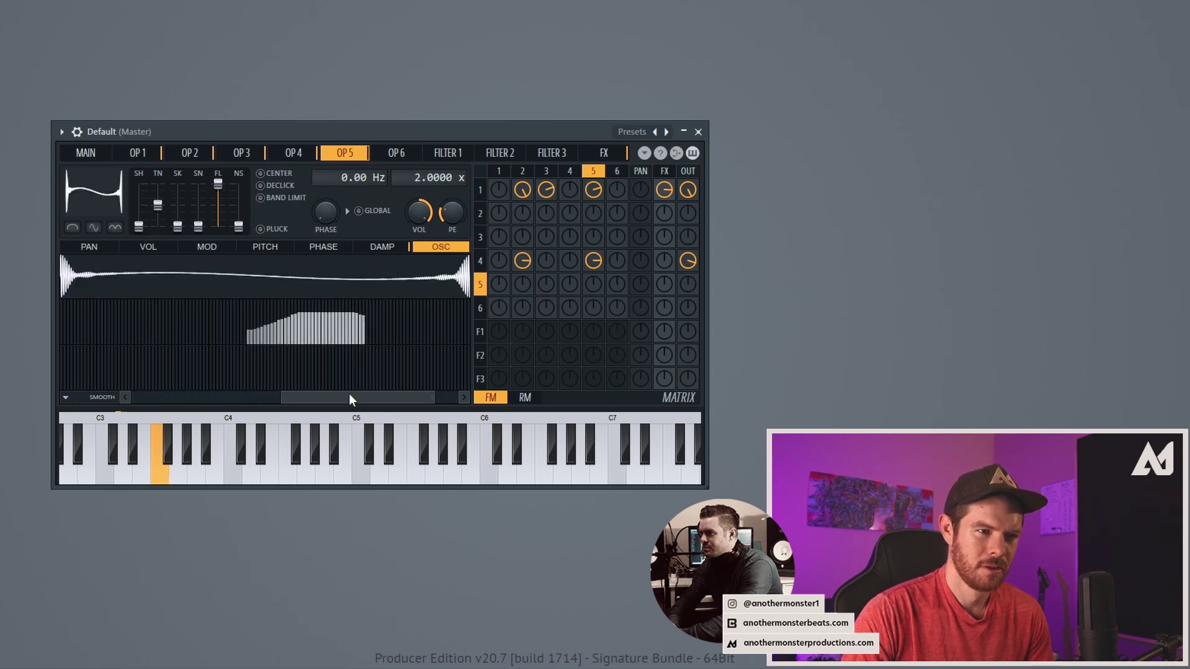
{"action": "left_click_drag", "start_coordinate": [348, 398], "coordinate": [322, 398]}
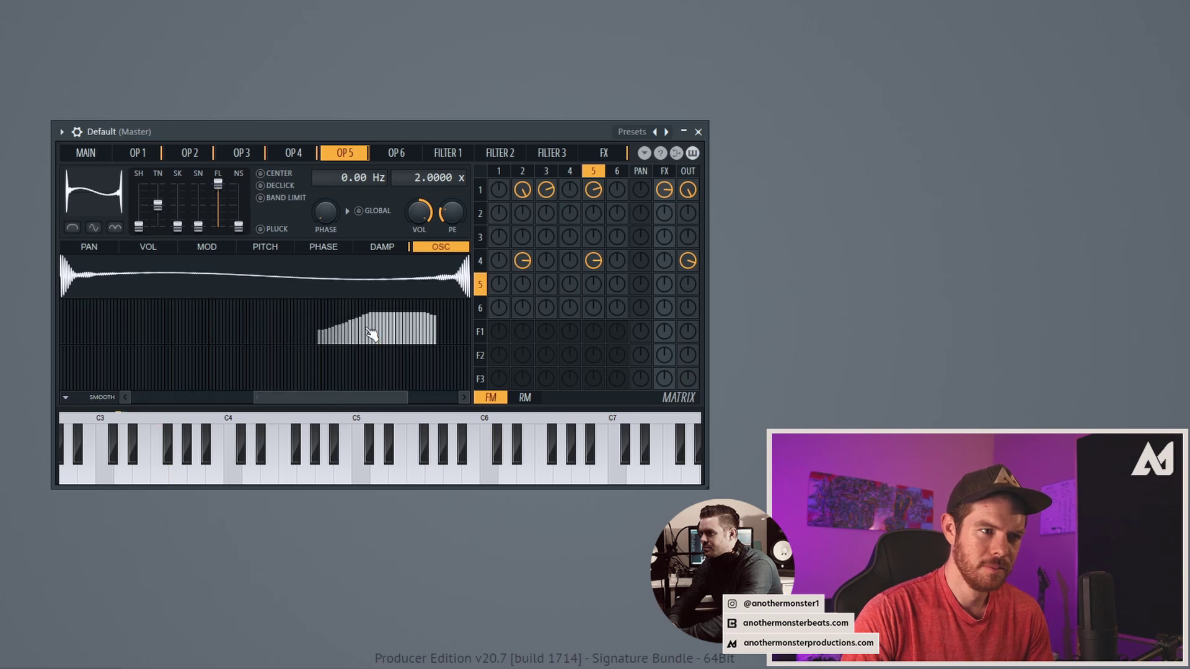
{"action": "mouse_move", "coordinate": [223, 342]}
{"action": "left_mouse_down"}
{"action": "mouse_move", "coordinate": [295, 326]}
{"action": "mouse_move", "coordinate": [378, 327]}
{"action": "mouse_move", "coordinate": [388, 342]}
{"action": "mouse_move", "coordinate": [438, 332]}
{"action": "mouse_move", "coordinate": [290, 328]}
{"action": "mouse_move", "coordinate": [452, 343]}
{"action": "left_mouse_up"}
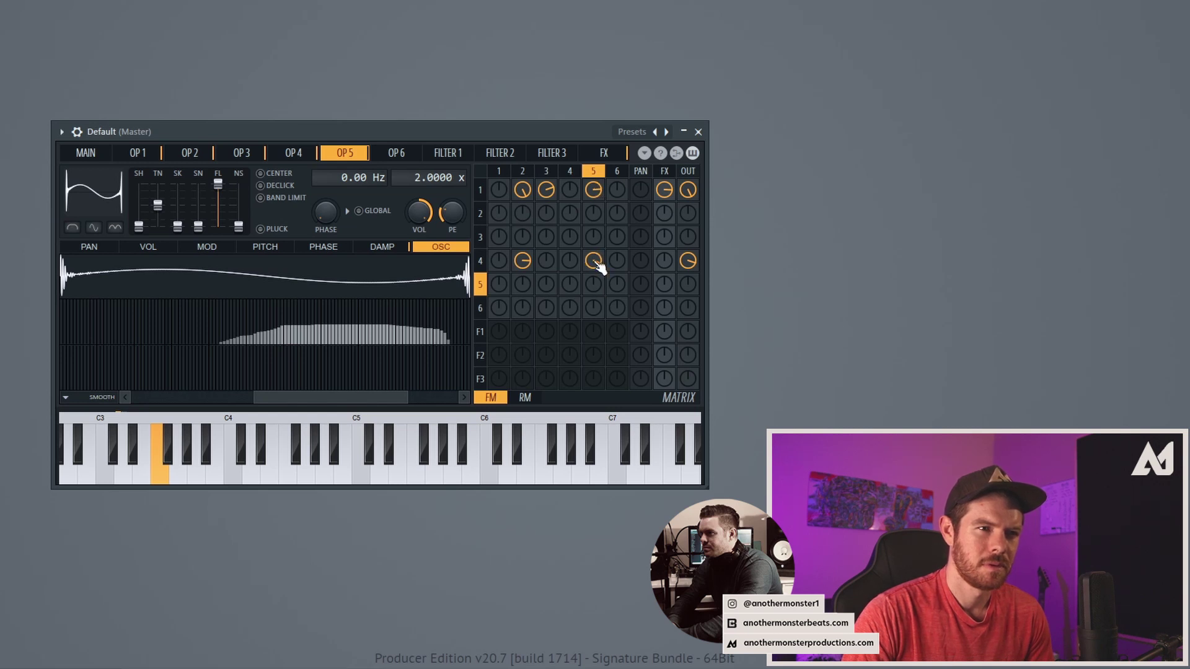
- Add a low, gently rising harmonic band below the existing one and a short falling band among operator 5's lower harmonics
{"action": "left_click_drag", "start_coordinate": [366, 404], "coordinate": [303, 406]}
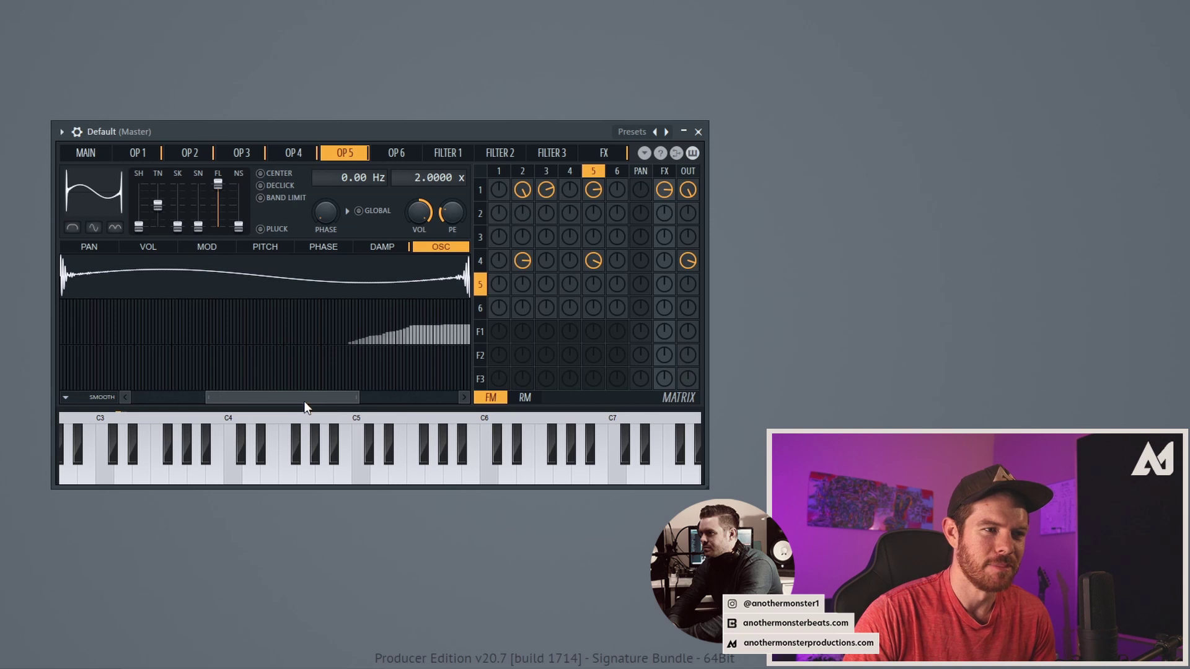
{"action": "left_click_drag", "start_coordinate": [249, 343], "coordinate": [444, 340]}
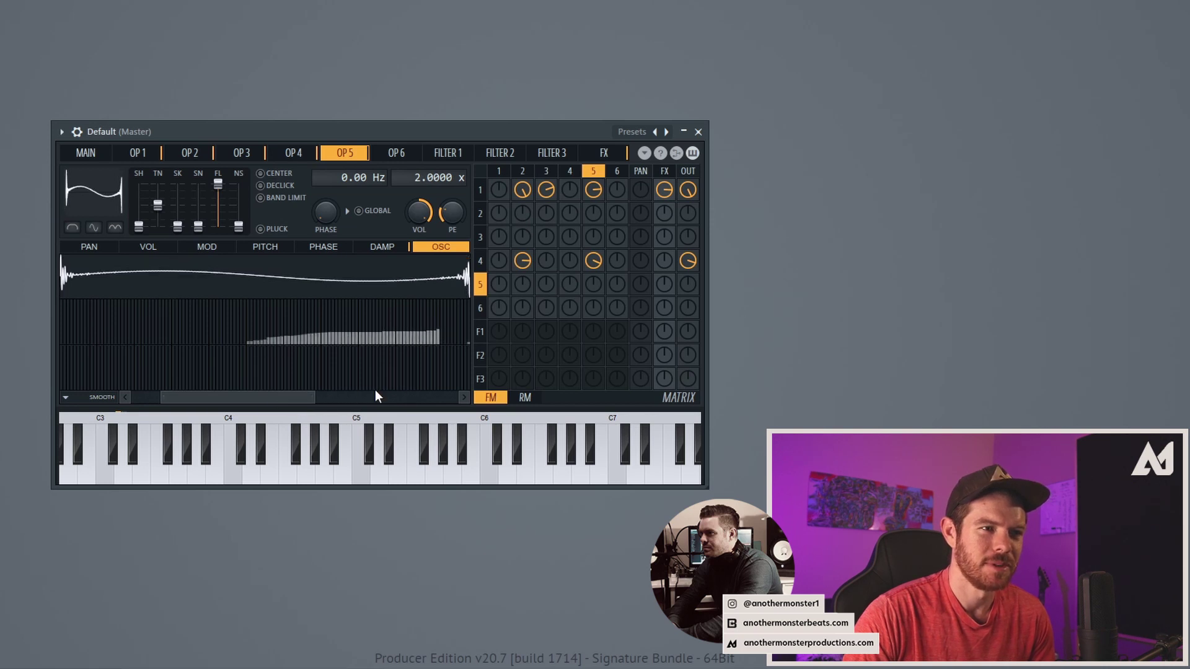
{"action": "left_click_drag", "start_coordinate": [314, 397], "coordinate": [408, 398]}
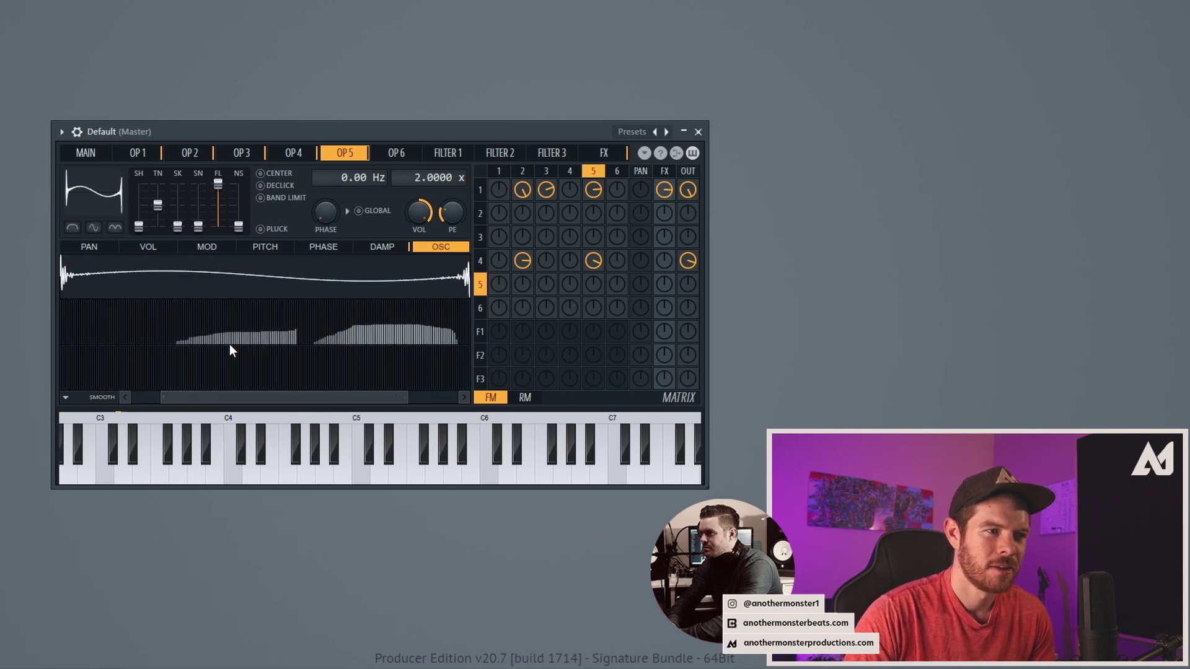
{"action": "left_click_drag", "start_coordinate": [100, 313], "coordinate": [134, 343]}
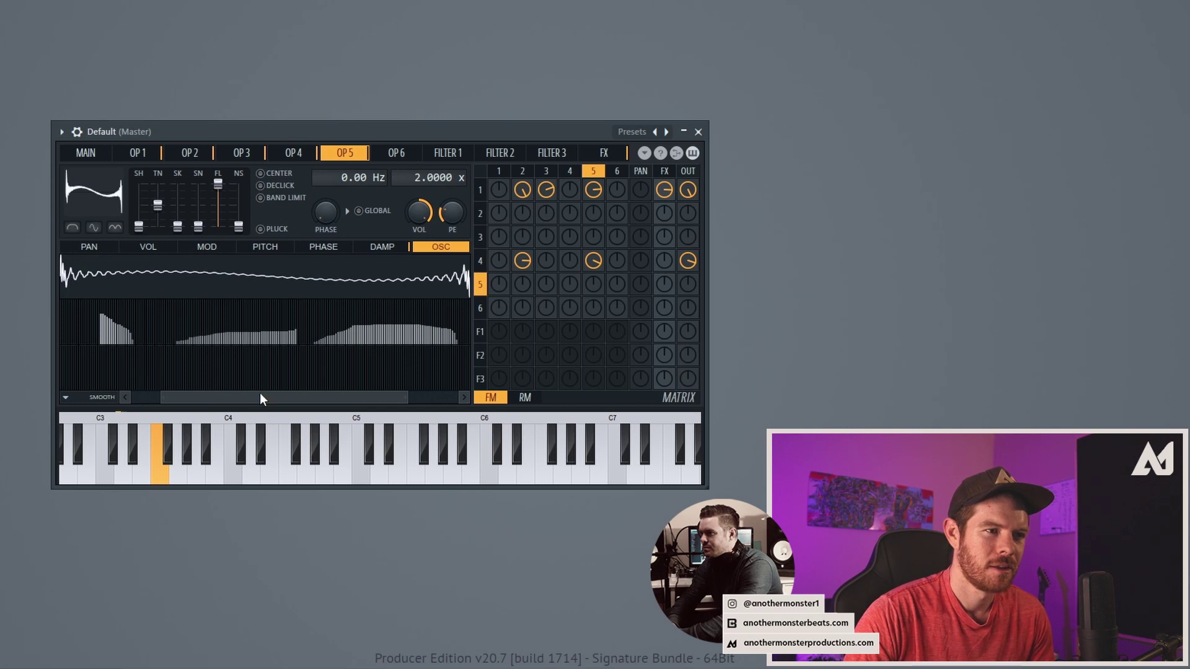
- Reshape operator 5's lower harmonics into a broad hump and a tall plateau, filling the dip between them with a gentle rise
{"action": "left_click_drag", "start_coordinate": [260, 399], "coordinate": [159, 393]}
{"action": "mouse_move", "coordinate": [149, 340]}
{"action": "left_mouse_down"}
{"action": "mouse_move", "coordinate": [109, 337]}
{"action": "mouse_move", "coordinate": [120, 322]}
{"action": "mouse_move", "coordinate": [268, 335]}
{"action": "left_mouse_up"}
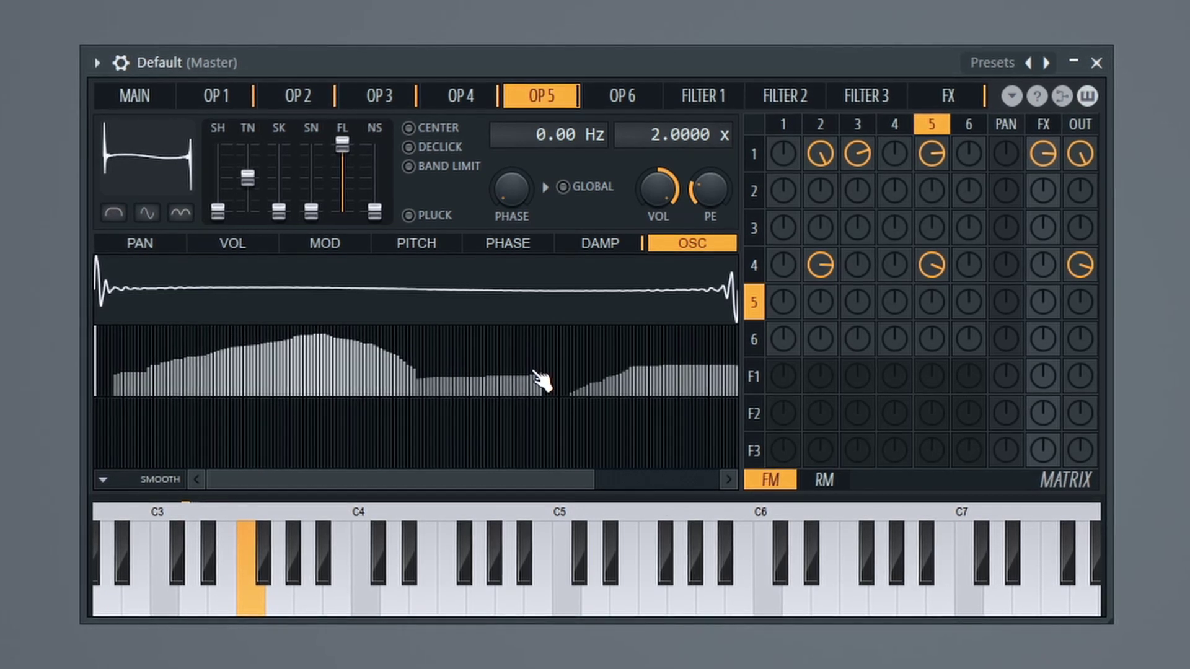
{"action": "mouse_move", "coordinate": [523, 379]}
{"action": "left_mouse_down"}
{"action": "mouse_move", "coordinate": [671, 340]}
{"action": "mouse_move", "coordinate": [698, 391]}
{"action": "left_mouse_up"}
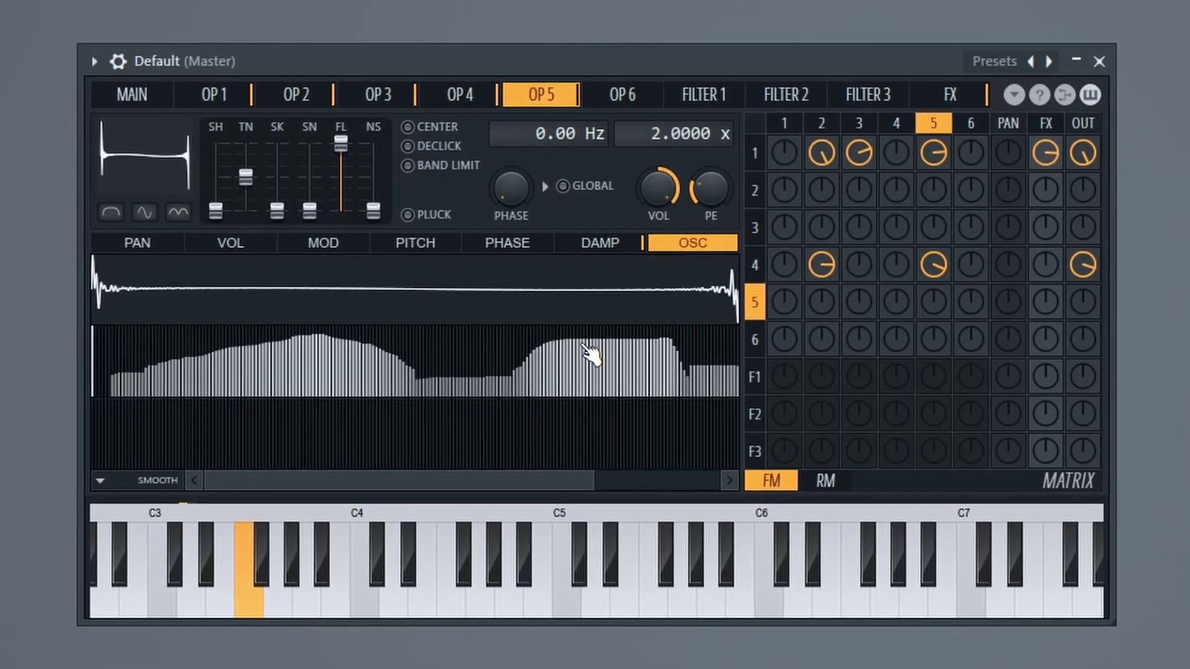
{"action": "left_click_drag", "start_coordinate": [513, 354], "coordinate": [415, 367]}
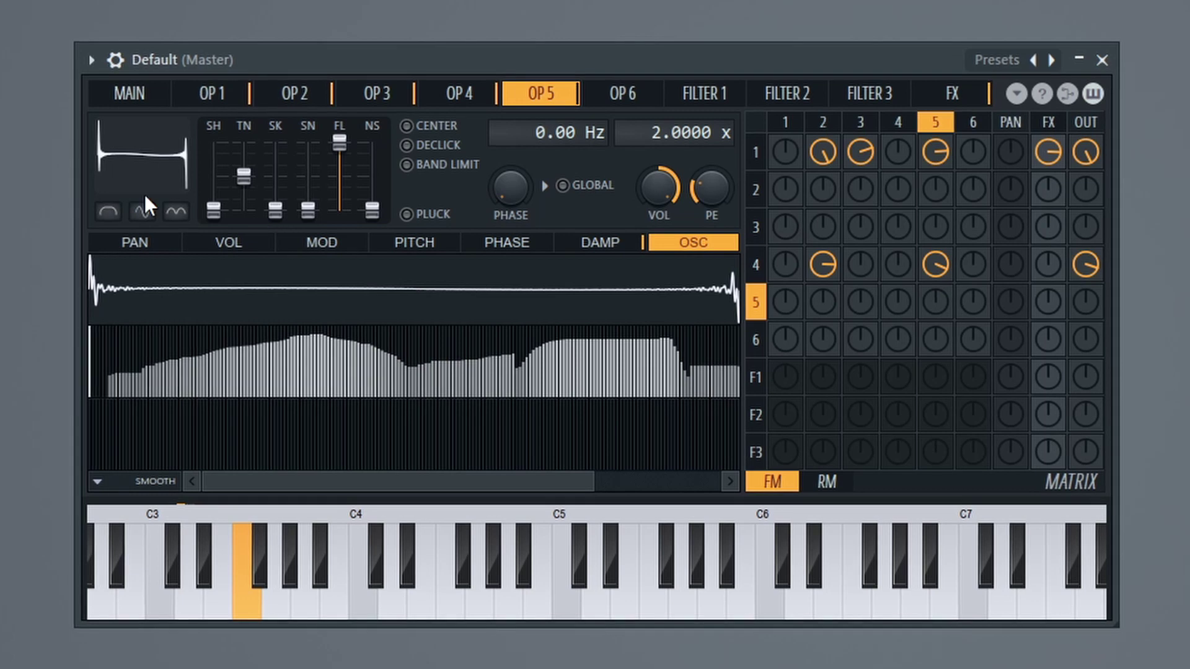
- Raise operator 5's SH, SK and SN waveform shapers, with SK near maximum, SN high and SH around the middle
{"action": "left_click_drag", "start_coordinate": [214, 210], "coordinate": [265, 136]}
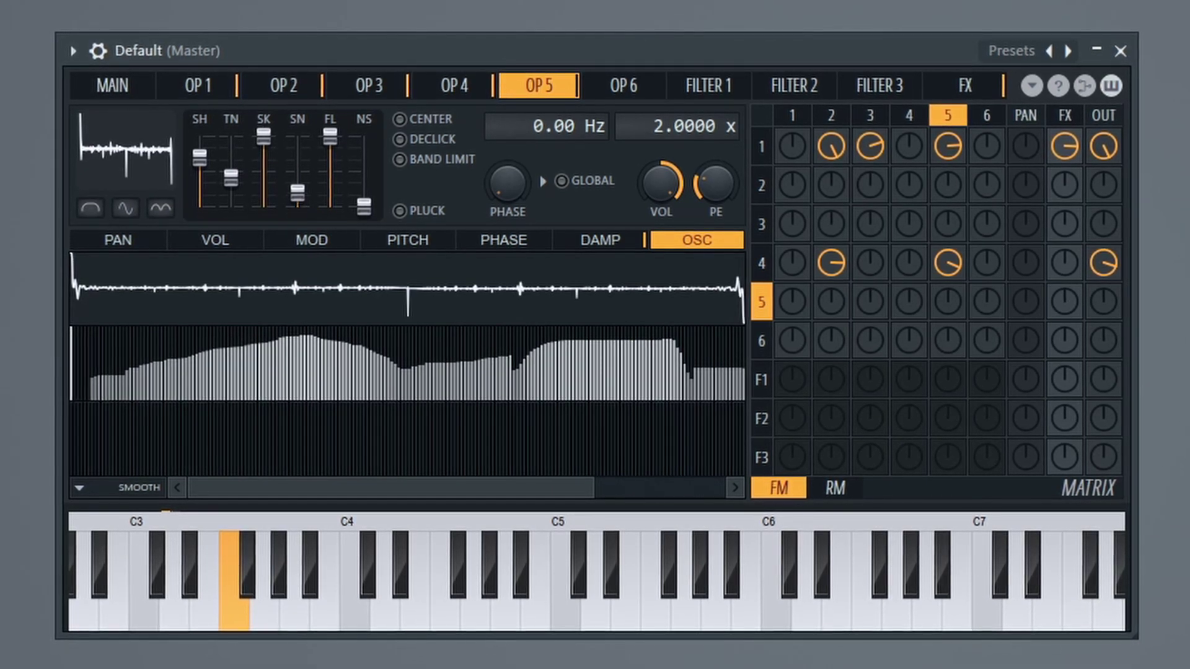
{"action": "left_click_drag", "start_coordinate": [298, 208], "coordinate": [298, 148]}
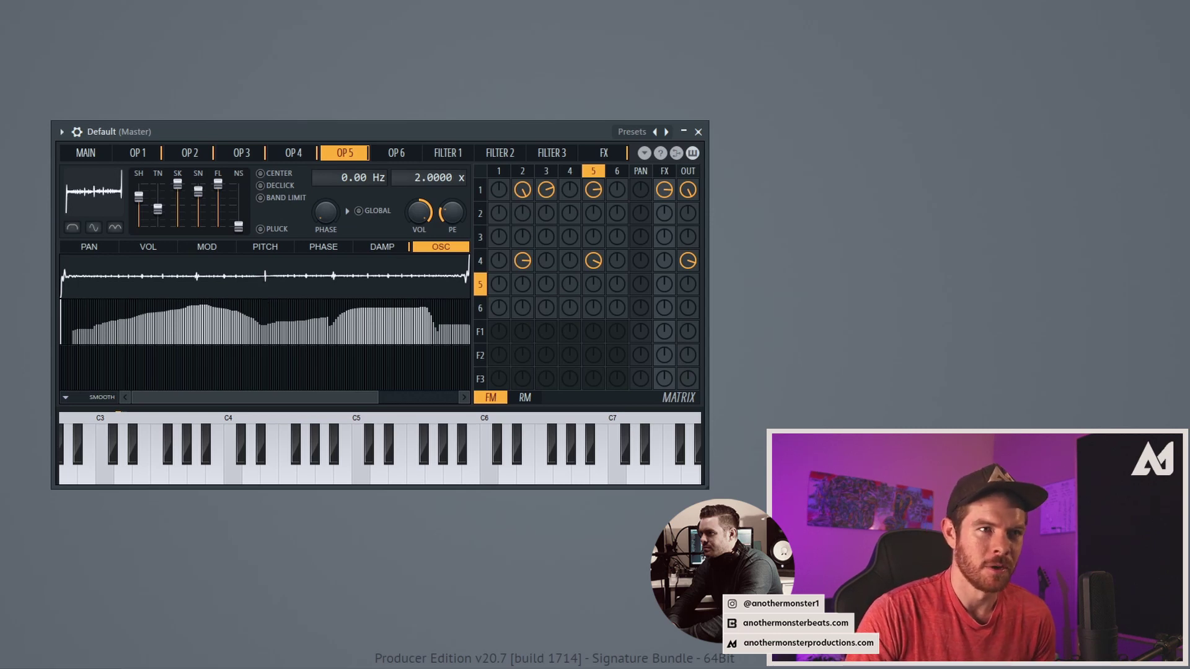
- Switch to the other Sytrus instance and open operator 5's Mod Y modulation envelope
{"action": "key", "text": "F9"}
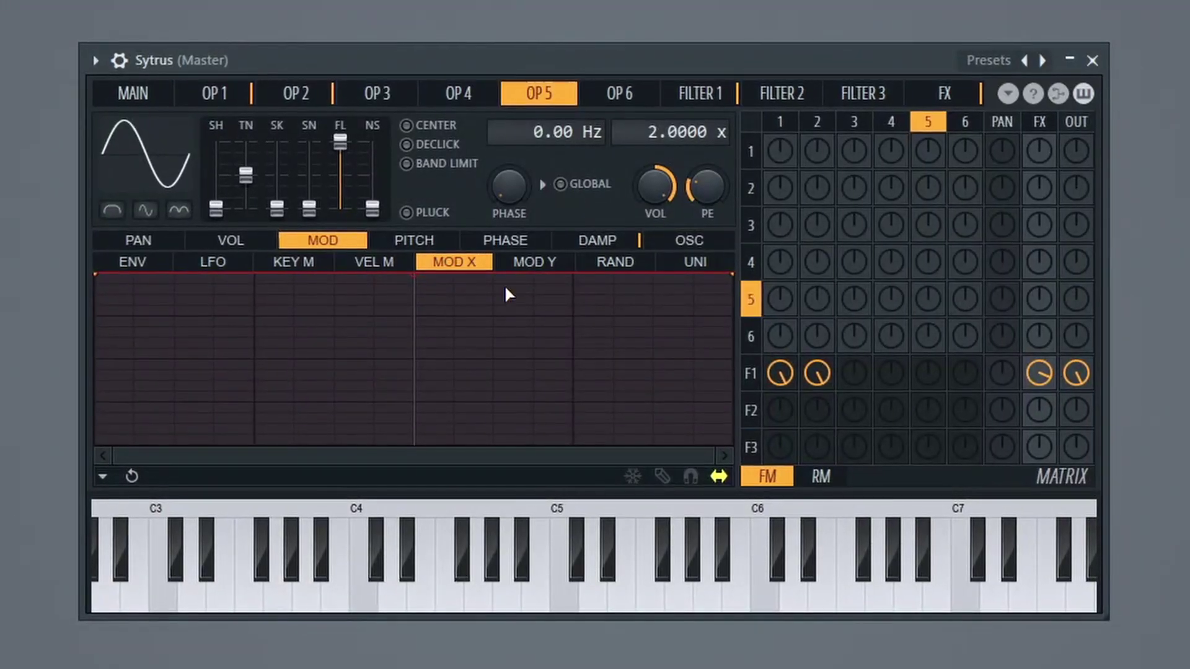
{"action": "left_click", "coordinate": [534, 262]}
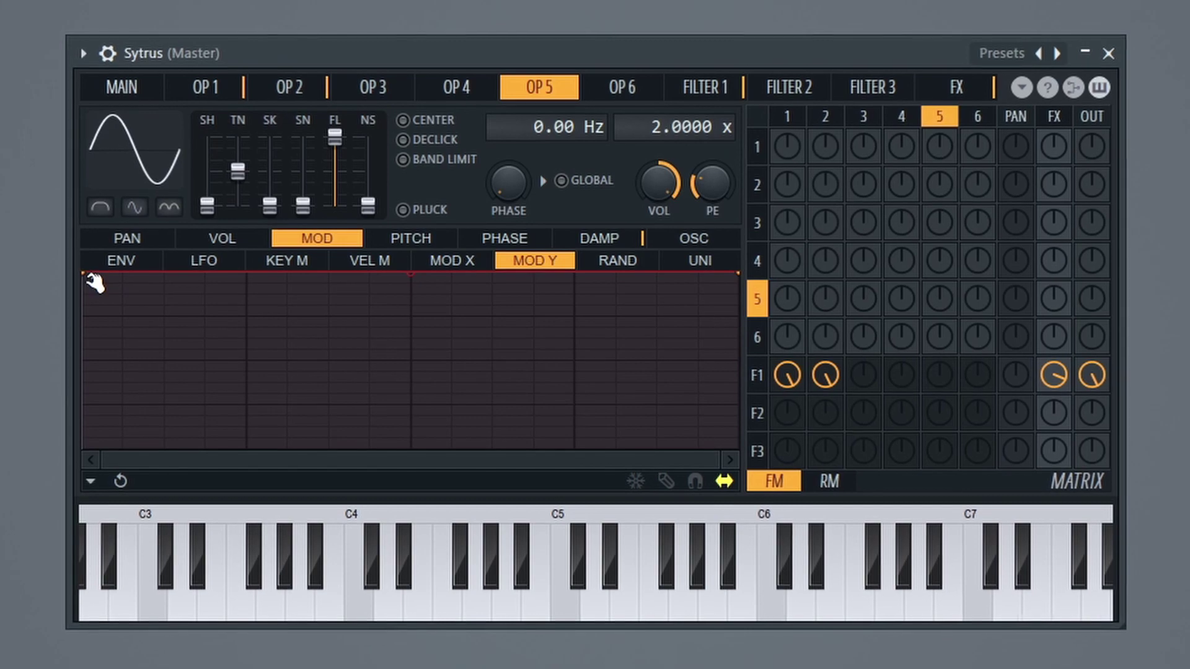